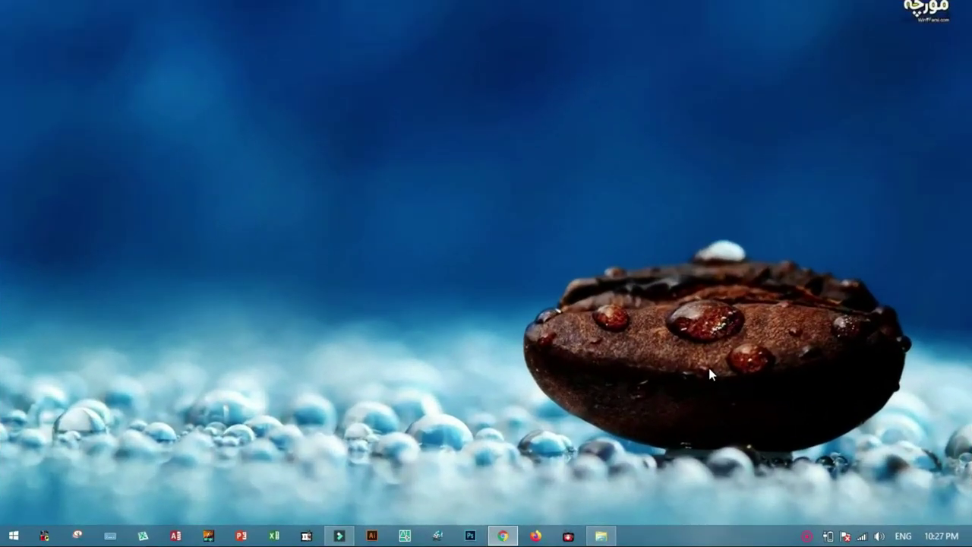
Start Microsoft Word from the Run box with the winword command.
{"action": "key", "text": "super"}
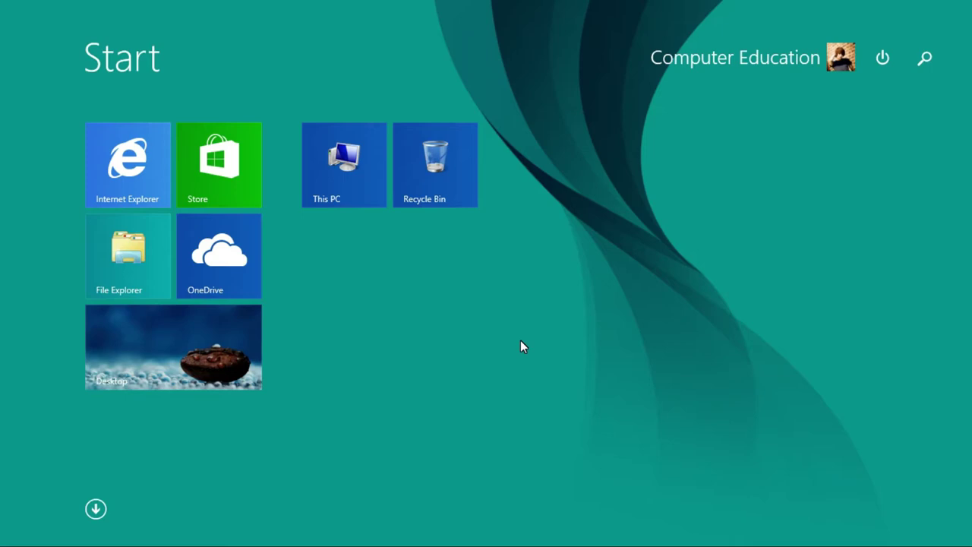
{"action": "key", "text": "super"}
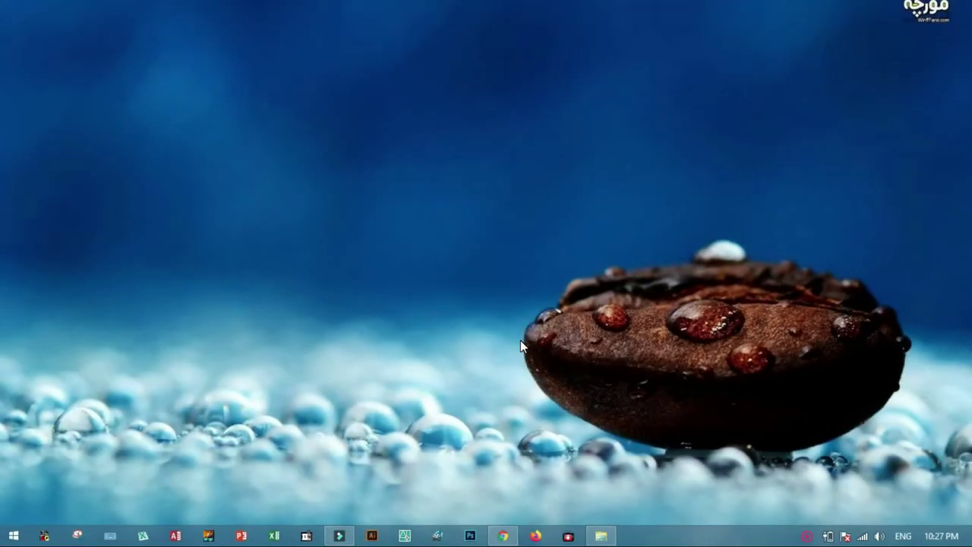
{"action": "key", "text": "super+r"}
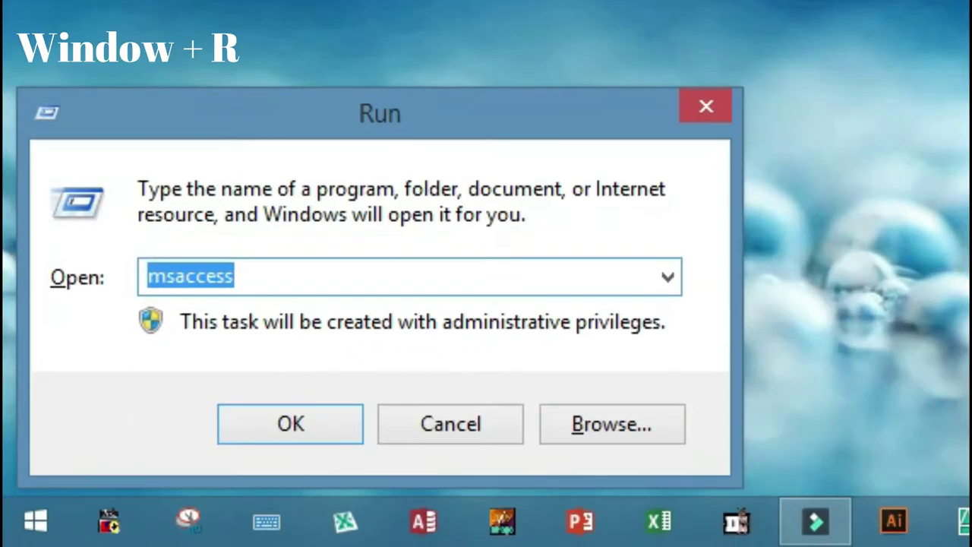
{"action": "type", "text": "win"}
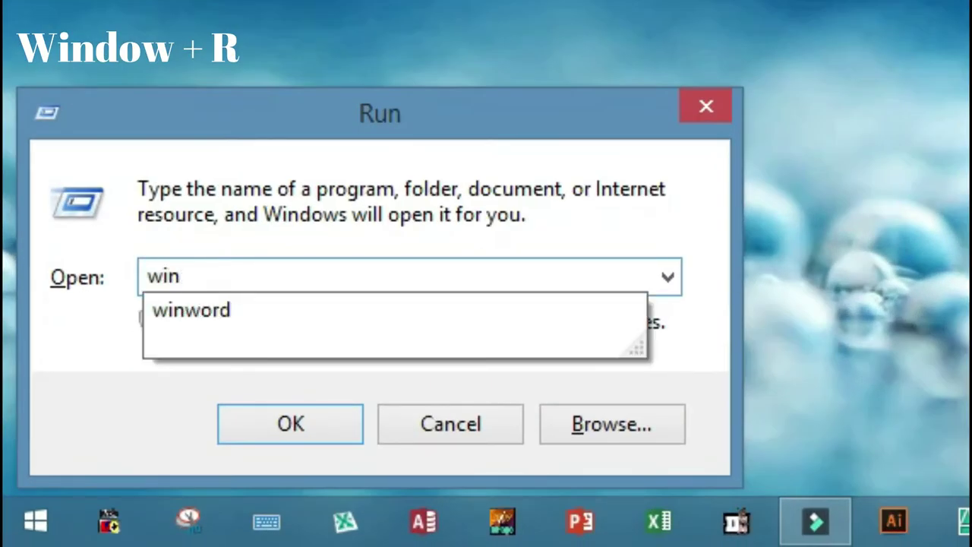
{"action": "key", "text": "Down"}
{"action": "key", "text": "Return"}
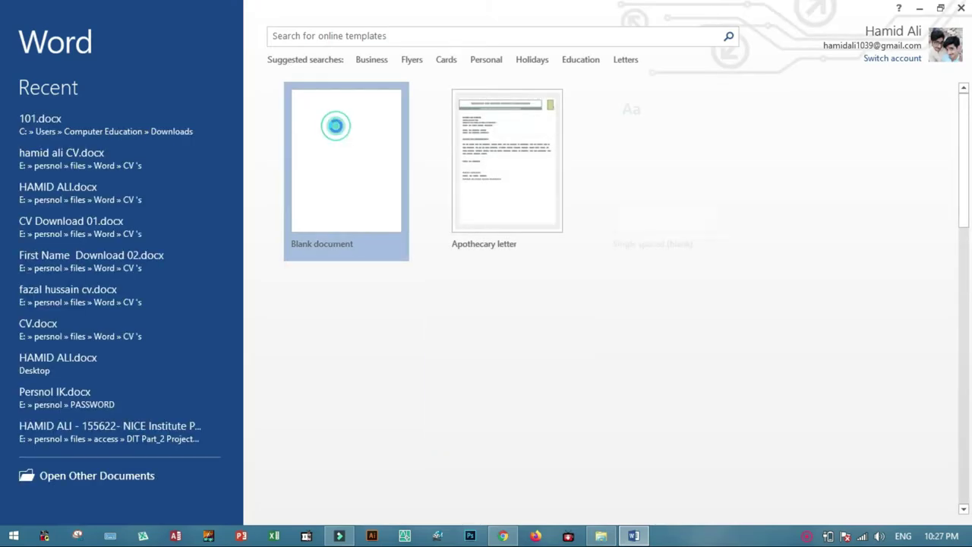
Create a new blank document and show the Mailings ribbon.
{"action": "left_click", "coordinate": [339, 133]}
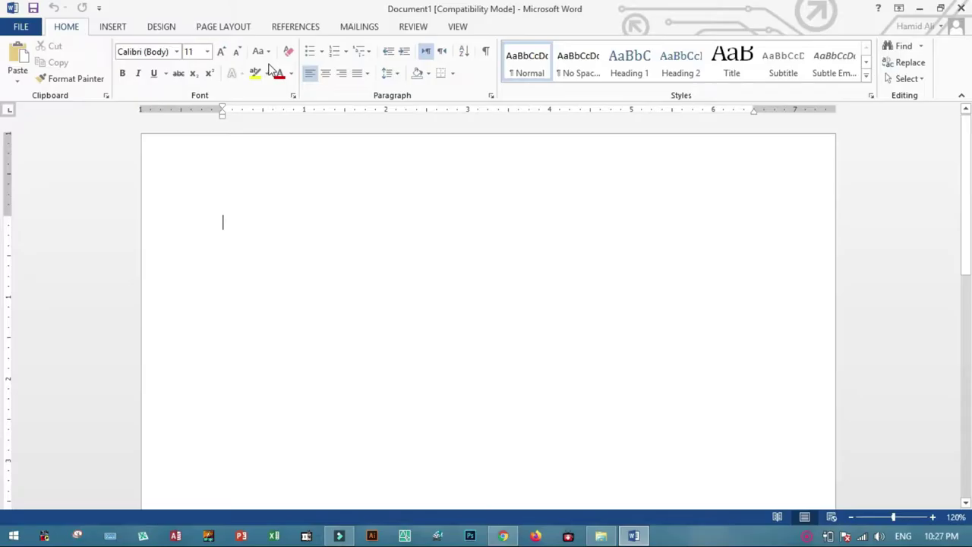
{"action": "left_click", "coordinate": [346, 30]}
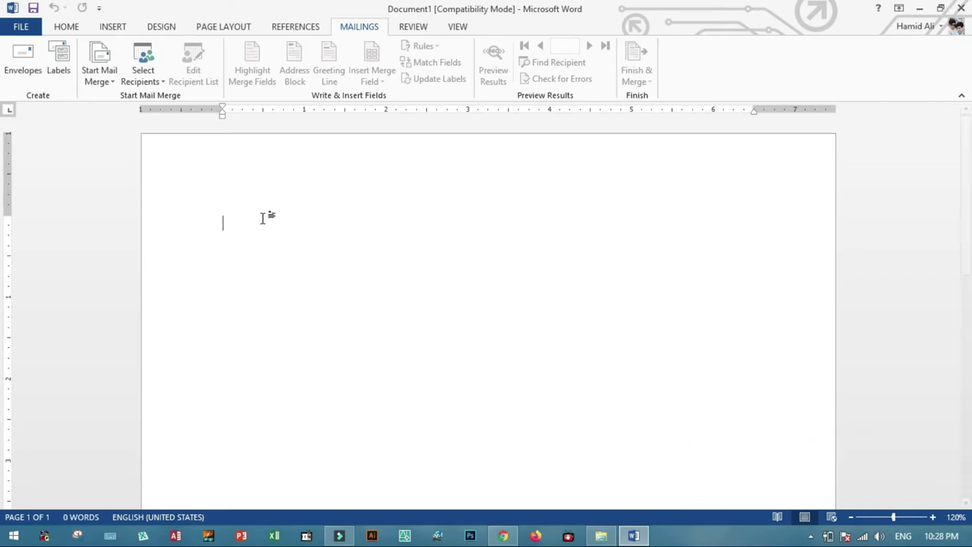
Open the Envelopes and Labels dialog and focus the Delivery address box.
{"action": "left_click", "coordinate": [36, 65]}
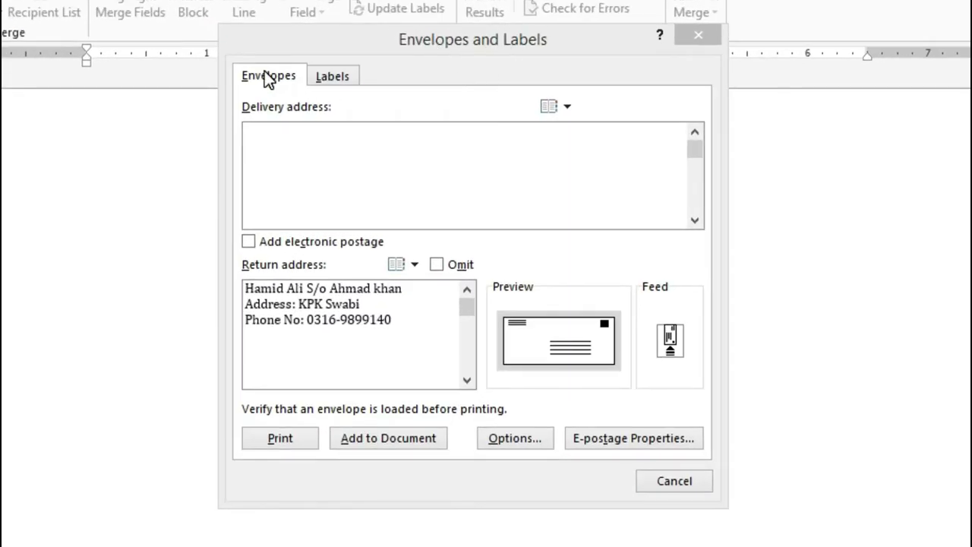
{"action": "left_click", "coordinate": [291, 145]}
Enter a three-line delivery address: the recipient's name, their city, and their phone number.
{"action": "left_click", "coordinate": [266, 140]}
{"action": "type", "text": "ha"}
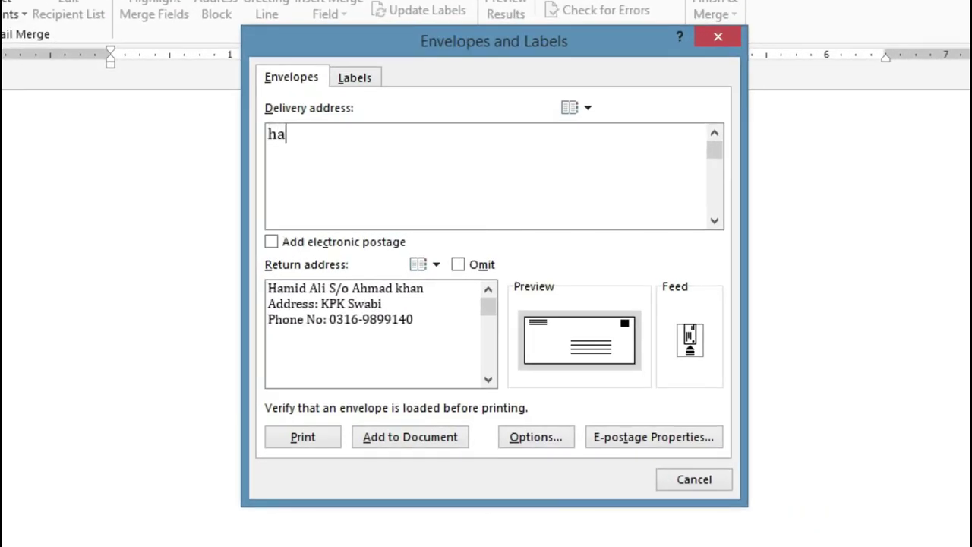
{"action": "key", "text": "BackSpace"}
{"action": "key", "text": "BackSpace"}
{"action": "type", "text": "Yo"}
{"action": "key", "text": "BackSpace"}
{"action": "key", "text": "BackSpace"}
{"action": "key", "text": "BackSpace"}
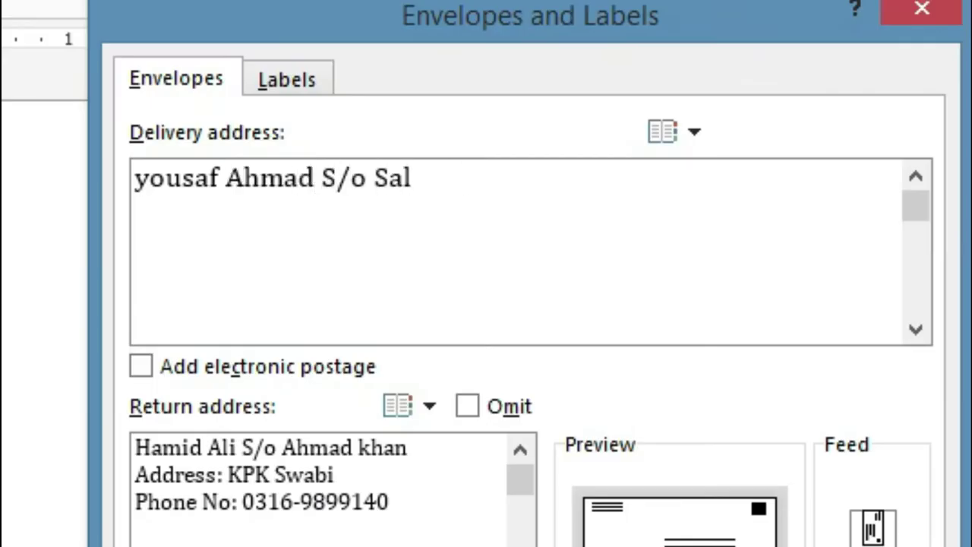
{"action": "key", "text": "Return"}
{"action": "type", "text": "Address: Kar"}
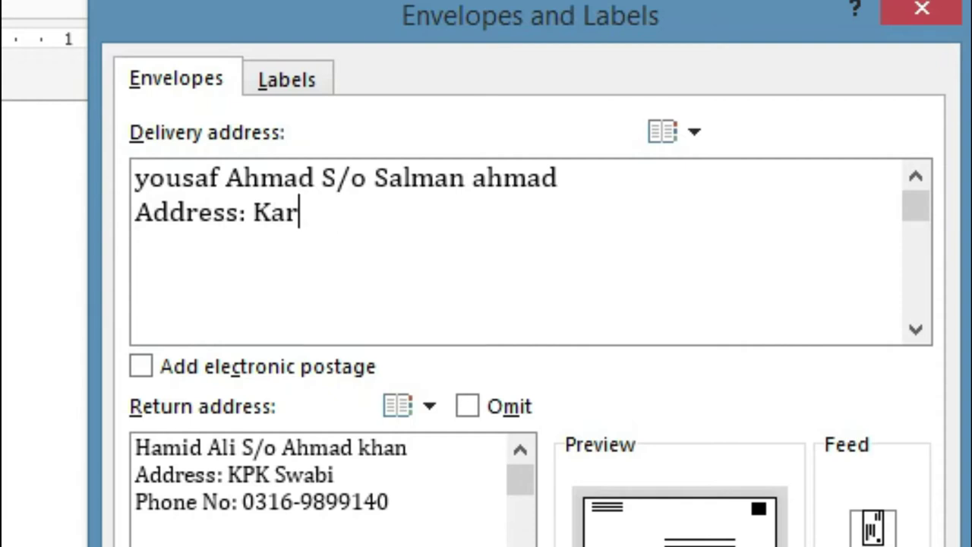
{"action": "type", "text": "achi"}
{"action": "key", "text": "Return"}
{"action": "type", "text": "Phone NO"}
{"action": "key", "text": "BackSpace"}
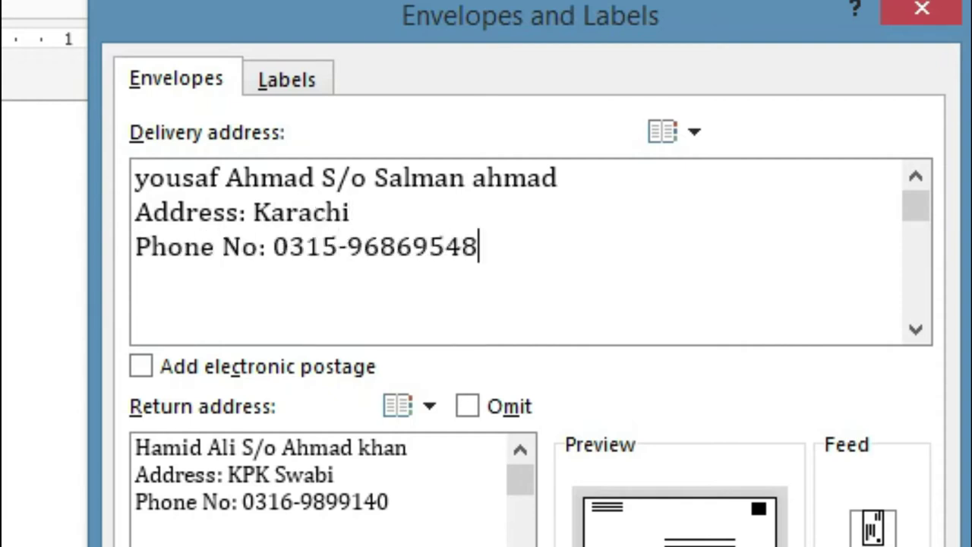
Select the delivery address text, then the three return address lines.
{"action": "left_click_drag", "start_coordinate": [455, 174], "coordinate": [269, 133]}
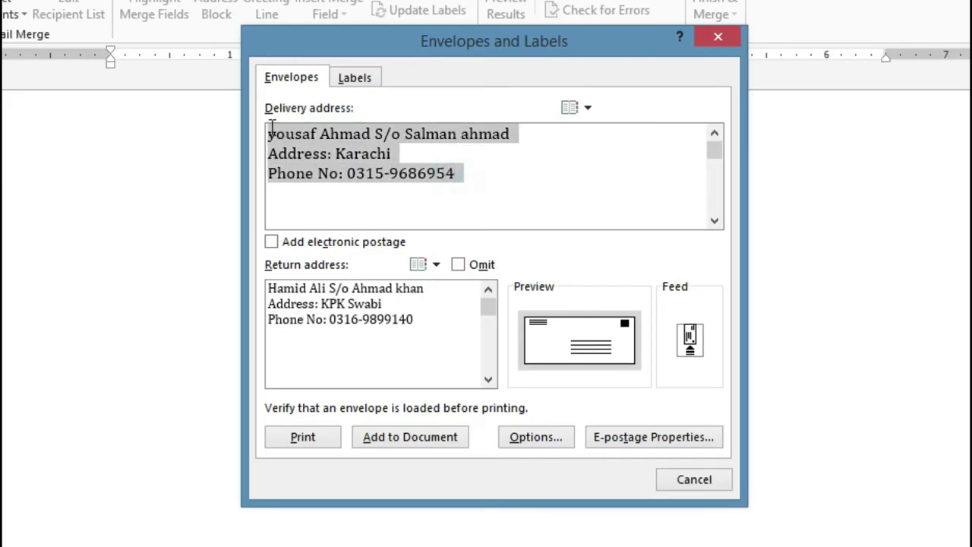
{"action": "left_click", "coordinate": [304, 328]}
{"action": "left_click", "coordinate": [416, 319]}
{"action": "left_click_drag", "start_coordinate": [414, 319], "coordinate": [268, 287]}
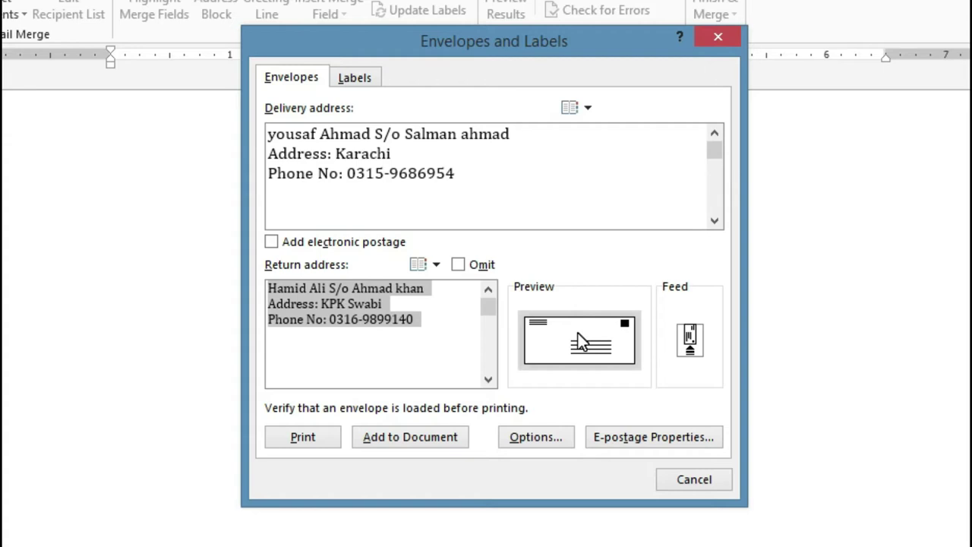
In Envelope Options, keep envelope size Size 10 (4 1/8 x 9 1/2 in) and confirm.
{"action": "left_click", "coordinate": [581, 341]}
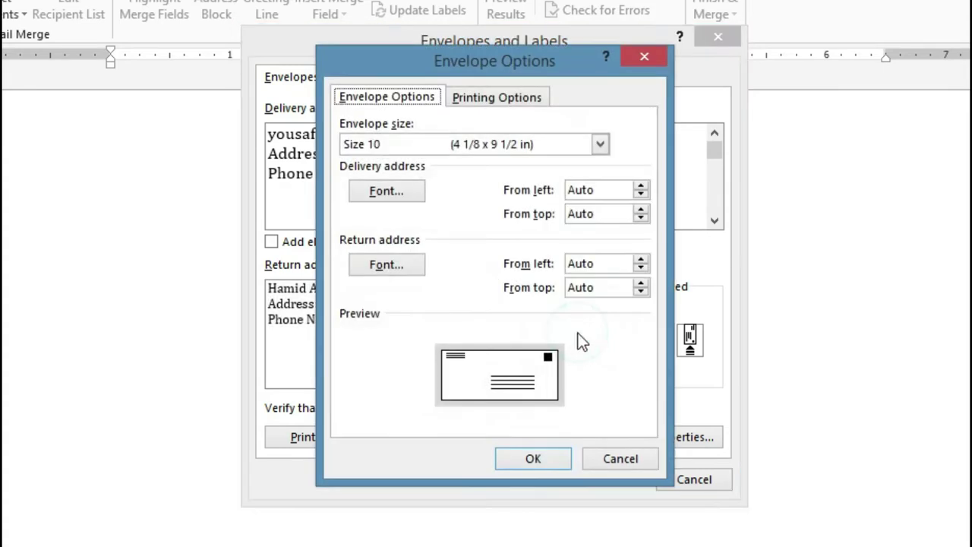
{"action": "left_click_drag", "start_coordinate": [555, 61], "coordinate": [229, 58]}
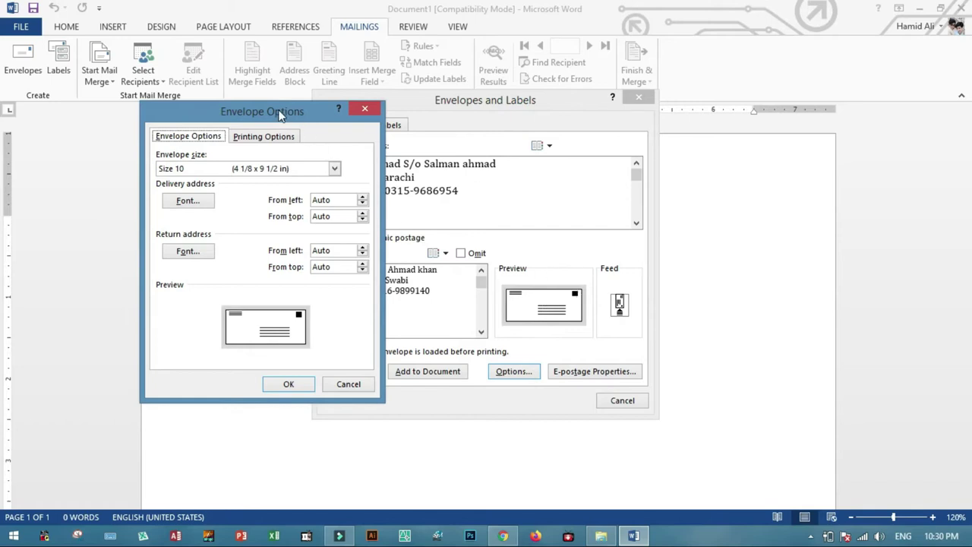
{"action": "left_click_drag", "start_coordinate": [280, 112], "coordinate": [375, 112]}
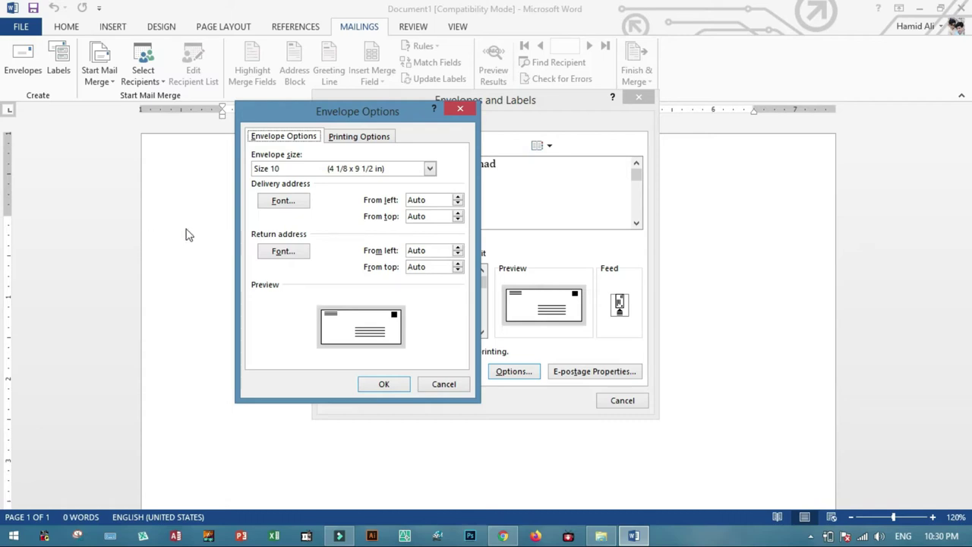
{"action": "left_click", "coordinate": [370, 169]}
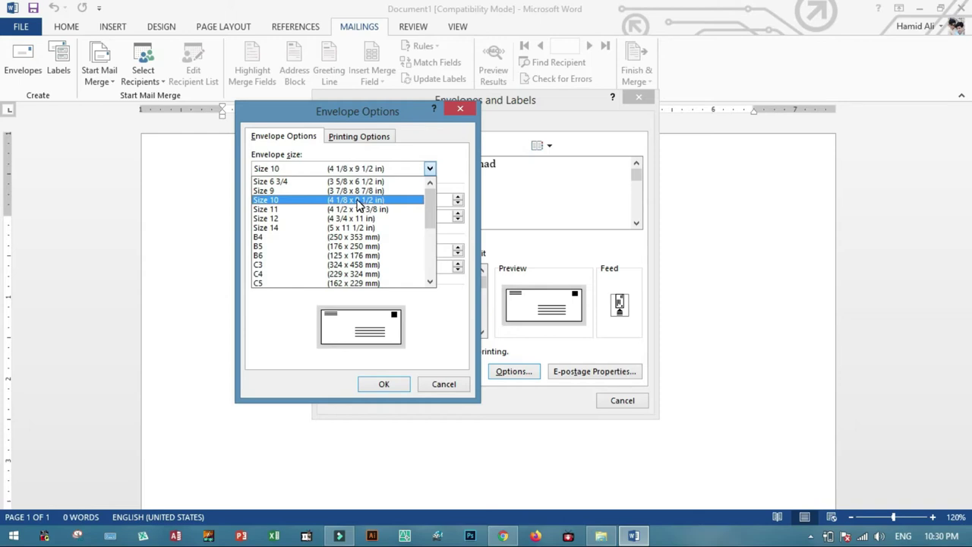
{"action": "left_click", "coordinate": [319, 201]}
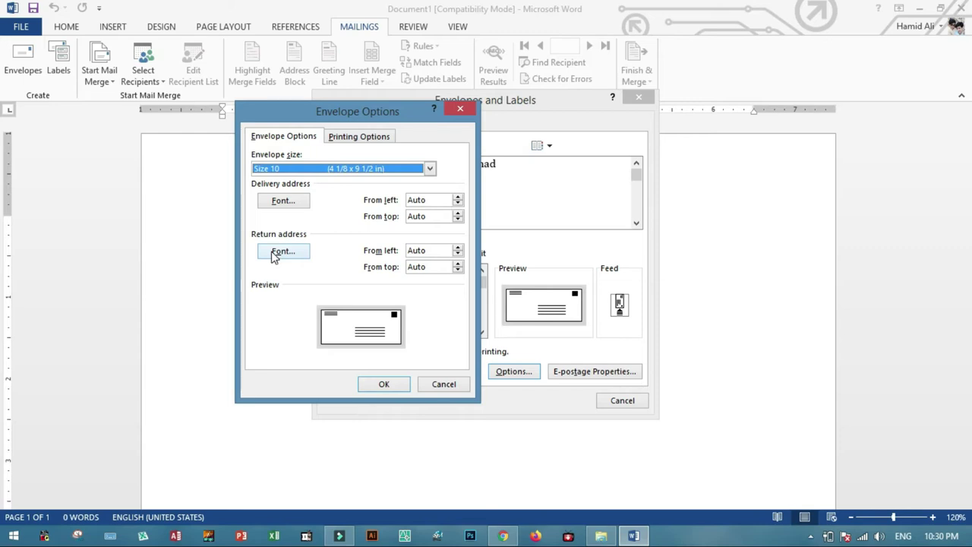
{"action": "left_click", "coordinate": [403, 386]}
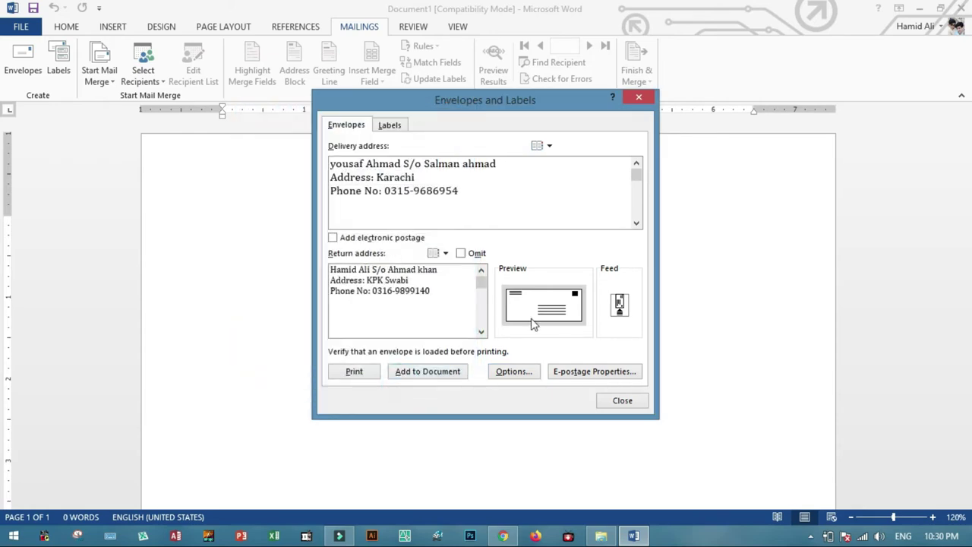
Insert the envelope with both addresses as the document's first page.
{"action": "left_click_drag", "start_coordinate": [437, 294], "coordinate": [319, 268]}
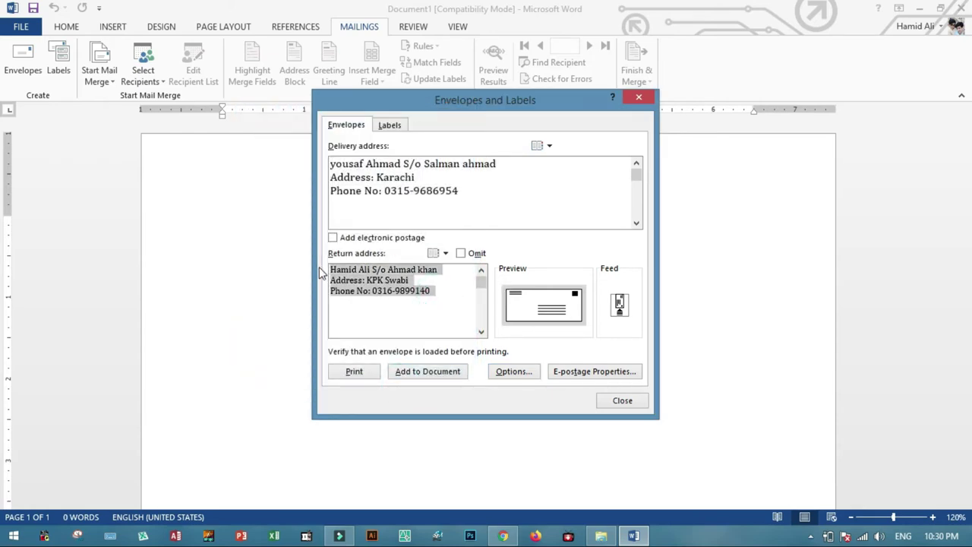
{"action": "left_click", "coordinate": [445, 372]}
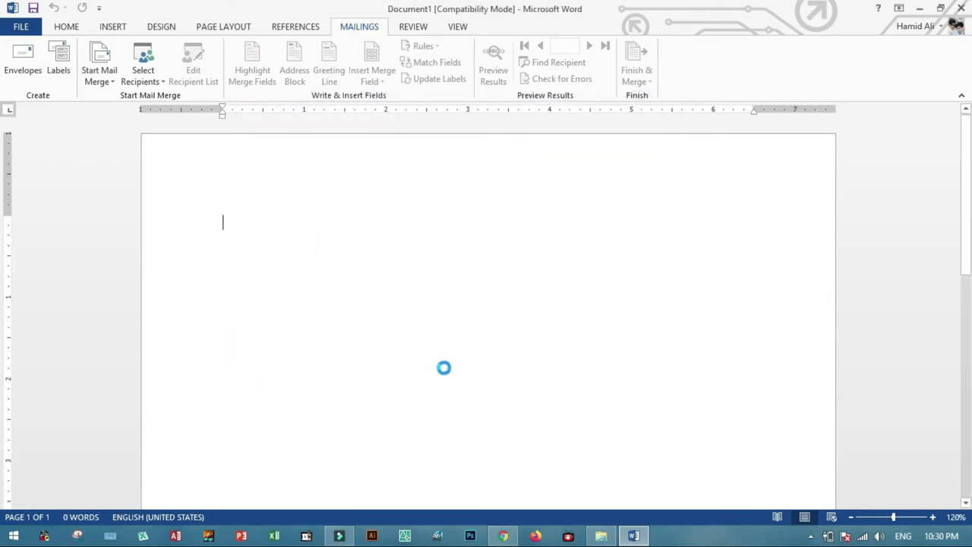
{"action": "scroll", "coordinate": [446, 369], "scroll_direction": "down", "scroll_amount": 2}
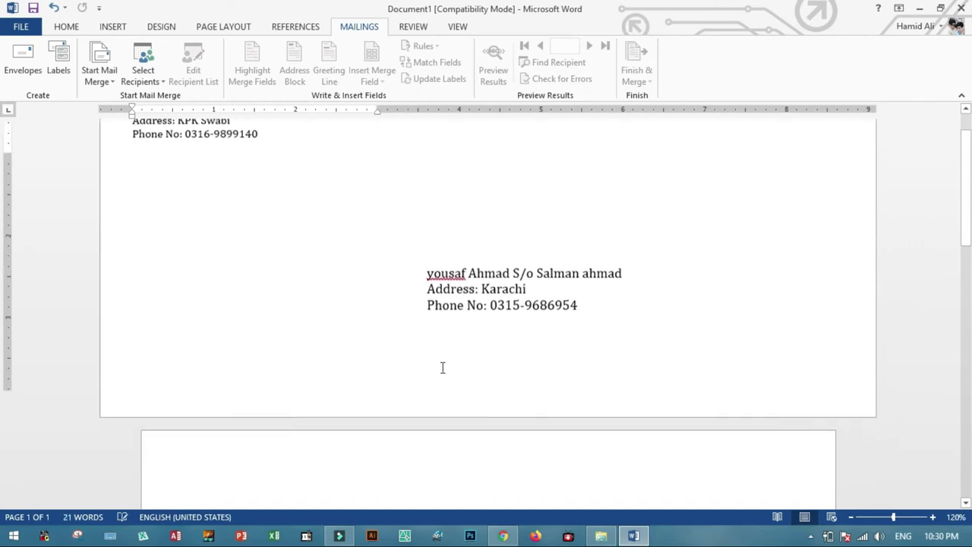
{"action": "scroll", "coordinate": [445, 297], "scroll_direction": "up", "scroll_amount": 2}
Capitalise the recipient's first name and surname using spelling suggestions.
{"action": "left_click", "coordinate": [447, 293]}
{"action": "right_click", "coordinate": [461, 292]}
{"action": "left_click", "coordinate": [474, 300]}
{"action": "left_click", "coordinate": [598, 288]}
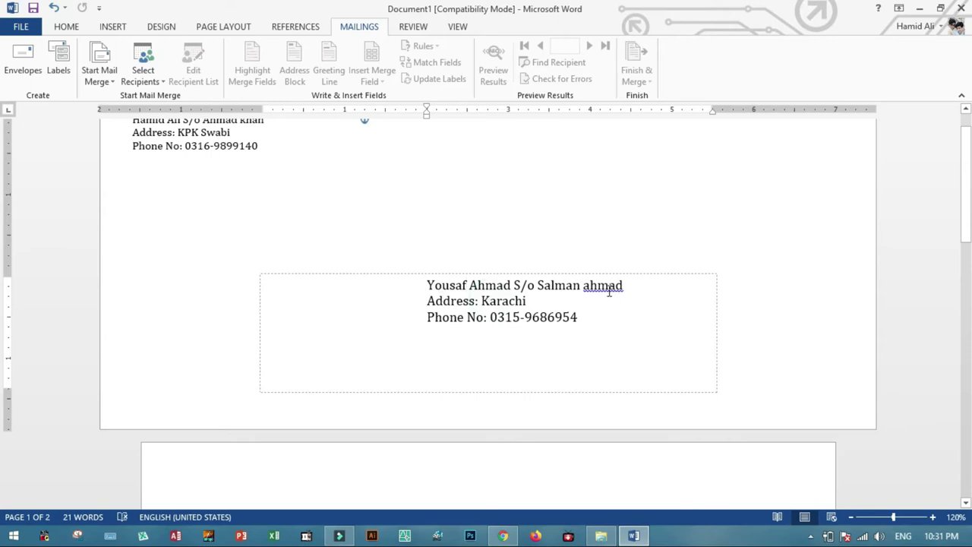
{"action": "right_click", "coordinate": [619, 291]}
{"action": "left_click", "coordinate": [660, 302]}
{"action": "scroll", "coordinate": [471, 375], "scroll_direction": "down", "scroll_amount": 2}
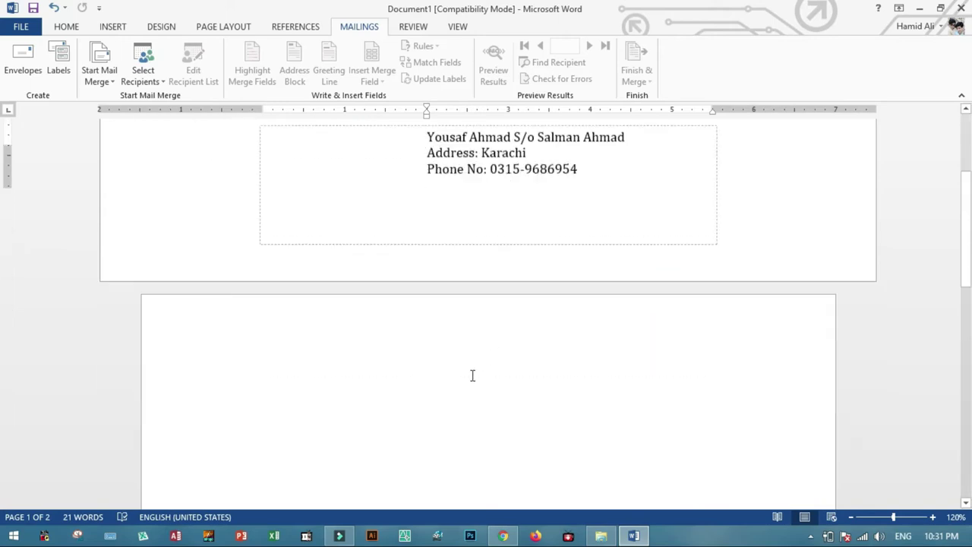
{"action": "scroll", "coordinate": [471, 375], "scroll_direction": "down", "scroll_amount": 3}
{"action": "left_click", "coordinate": [325, 326]}
{"action": "scroll", "coordinate": [320, 340], "scroll_direction": "up", "scroll_amount": 3}
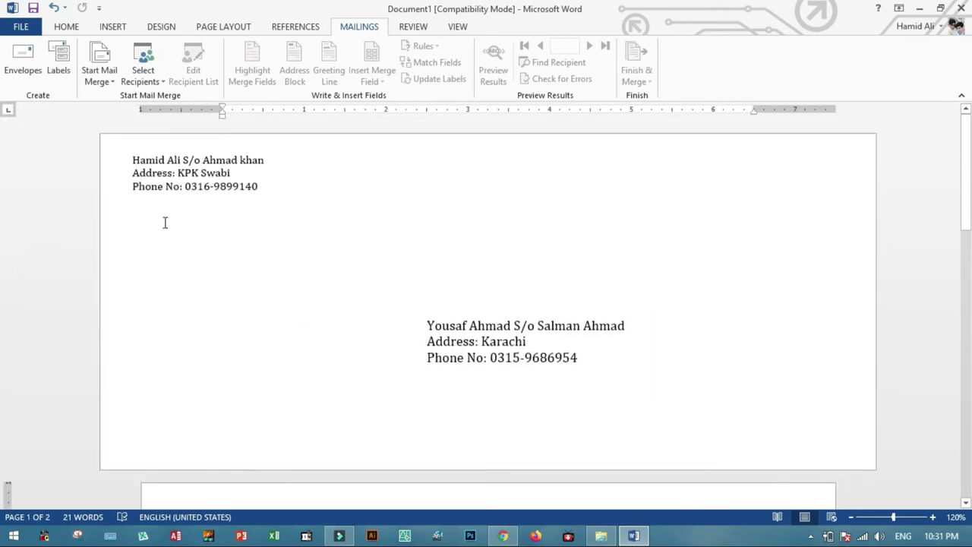
{"action": "scroll", "coordinate": [326, 347], "scroll_direction": "down", "scroll_amount": 3}
Begin the letter on page 2 with the greeting 'dear,'.
{"action": "left_click", "coordinate": [281, 352]}
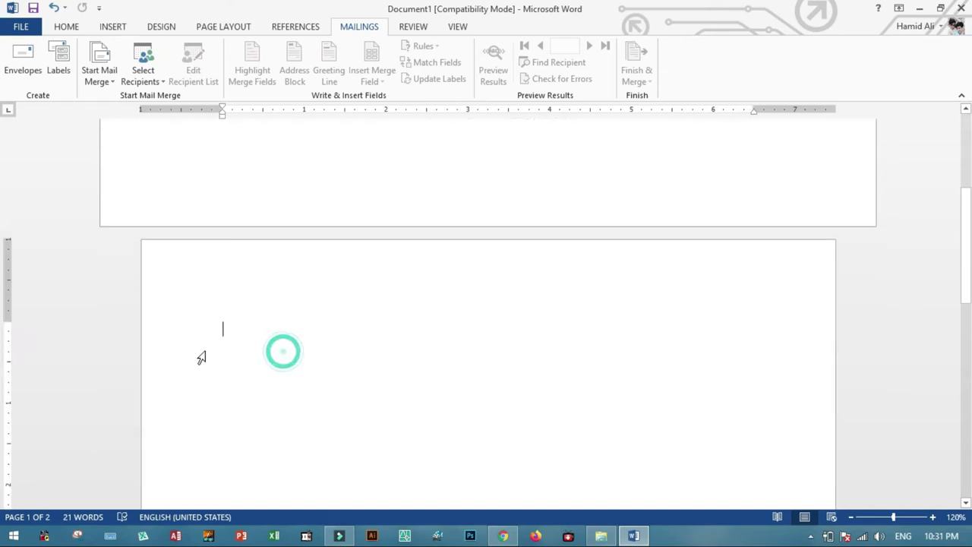
{"action": "scroll", "coordinate": [281, 350], "scroll_direction": "down", "scroll_amount": 1}
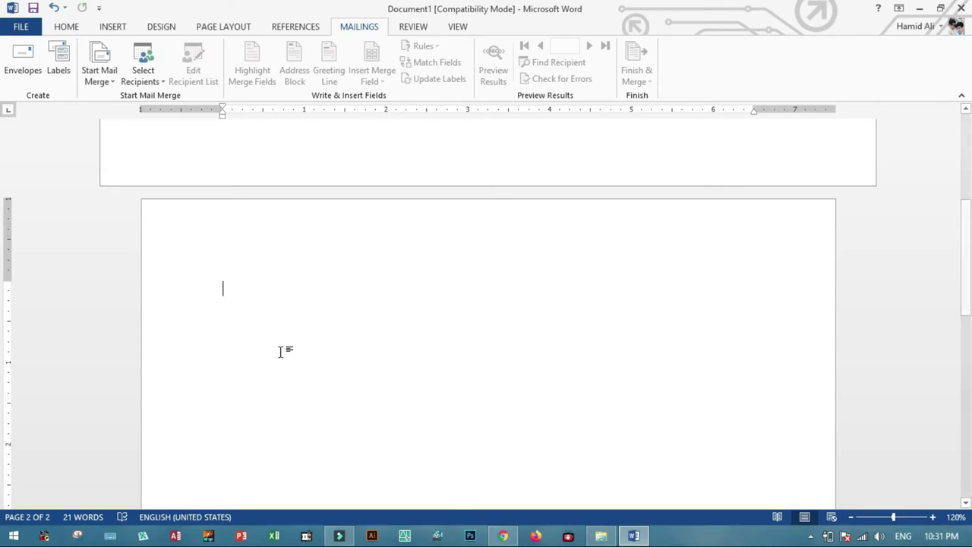
{"action": "key", "text": "Return"}
{"action": "type", "text": "dear,"}
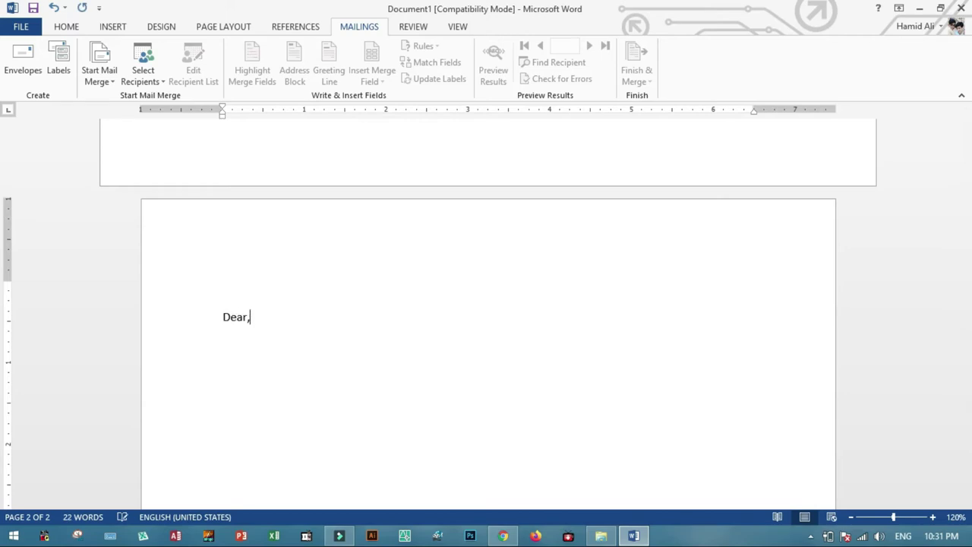
Copy the recipient's name from the envelope and paste it after the greeting.
{"action": "scroll", "coordinate": [317, 351], "scroll_direction": "up", "scroll_amount": 2}
{"action": "scroll", "coordinate": [317, 351], "scroll_direction": "up", "scroll_amount": 2}
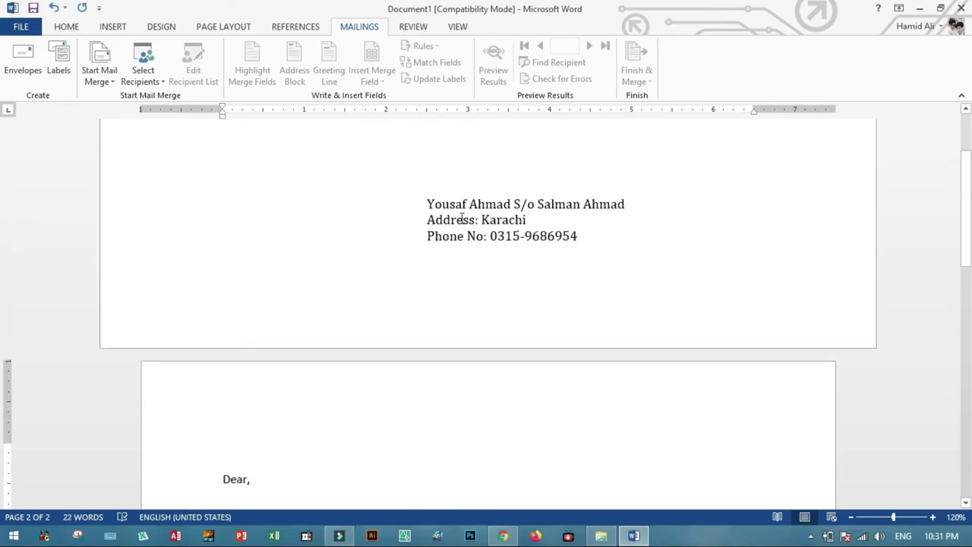
{"action": "left_click_drag", "start_coordinate": [428, 203], "coordinate": [501, 201]}
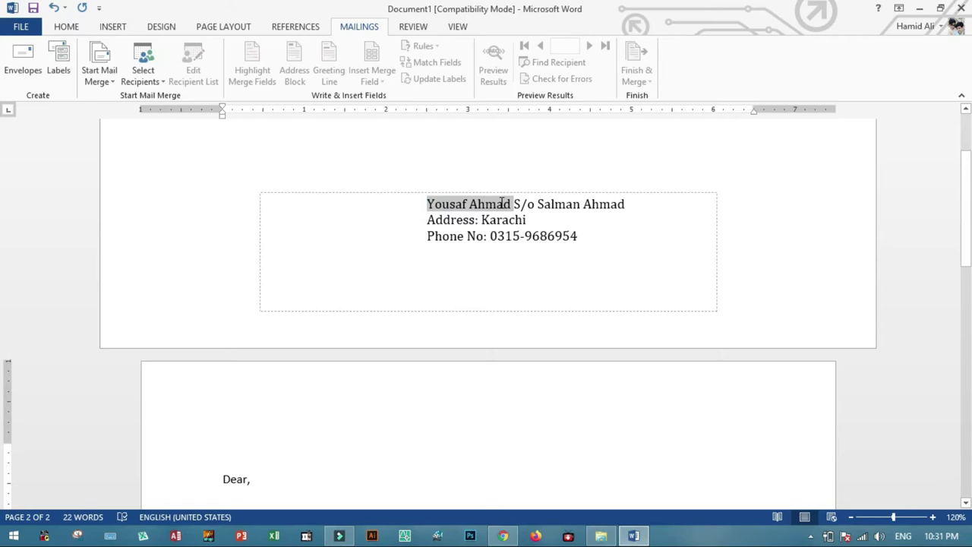
{"action": "key", "text": "ctrl+c"}
{"action": "scroll", "coordinate": [367, 260], "scroll_direction": "down", "scroll_amount": 4}
{"action": "left_click", "coordinate": [291, 314]}
{"action": "key", "text": "ctrl+v"}
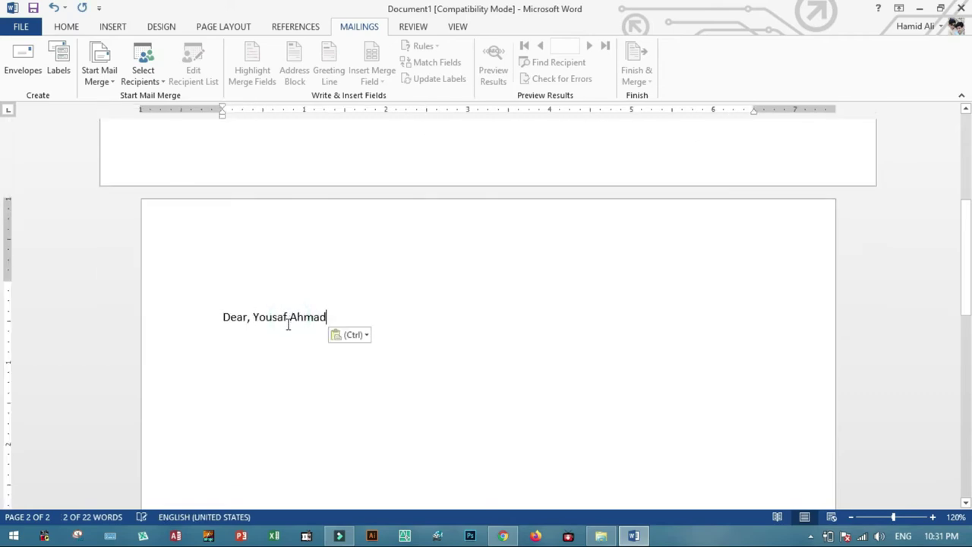
{"action": "key", "text": "Escape"}
Fill the letter with sample paragraphs using =rand().
{"action": "key", "text": "Return"}
{"action": "type", "text": "=rand"}
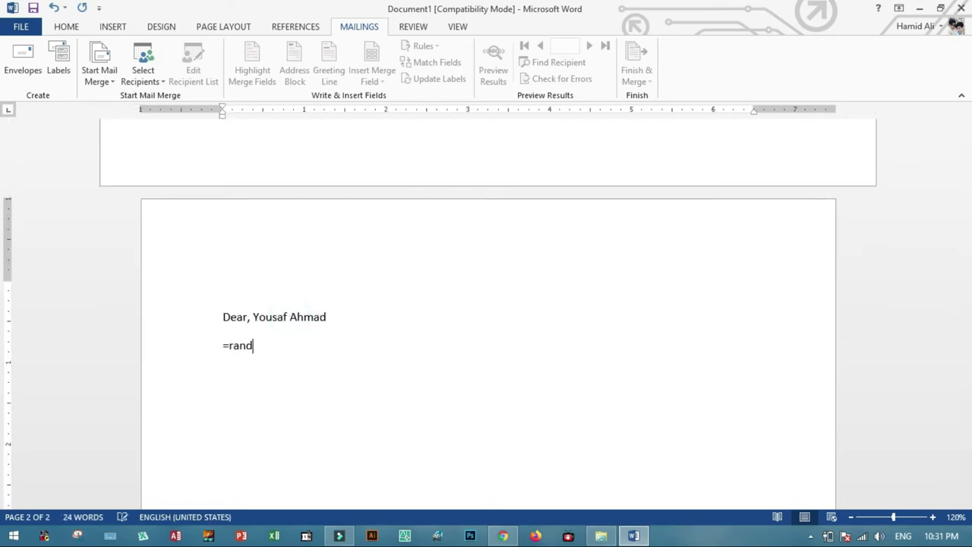
{"action": "type", "text": ")"}
{"action": "key", "text": "Return"}
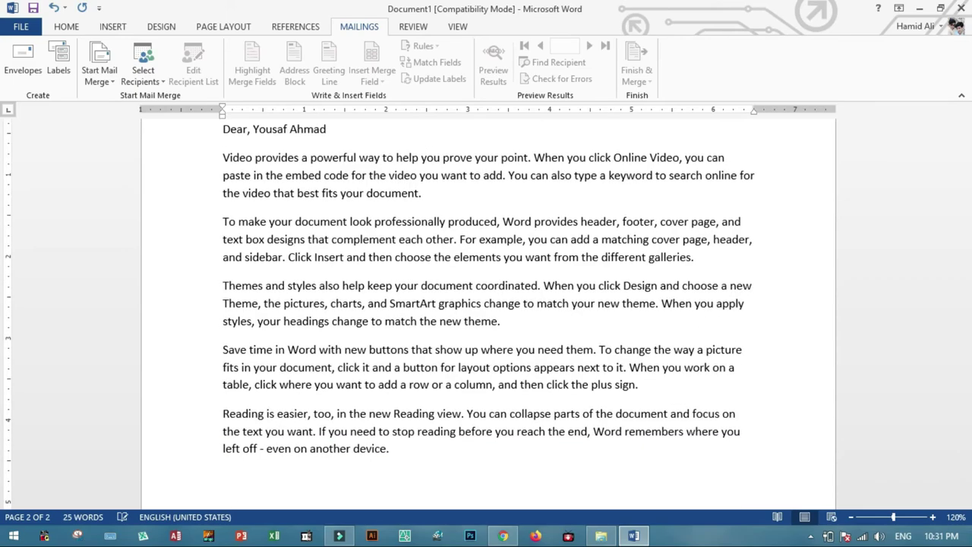
Replace the final sample paragraph with 'Thanks....'.
{"action": "scroll", "coordinate": [395, 335], "scroll_direction": "down", "scroll_amount": 3}
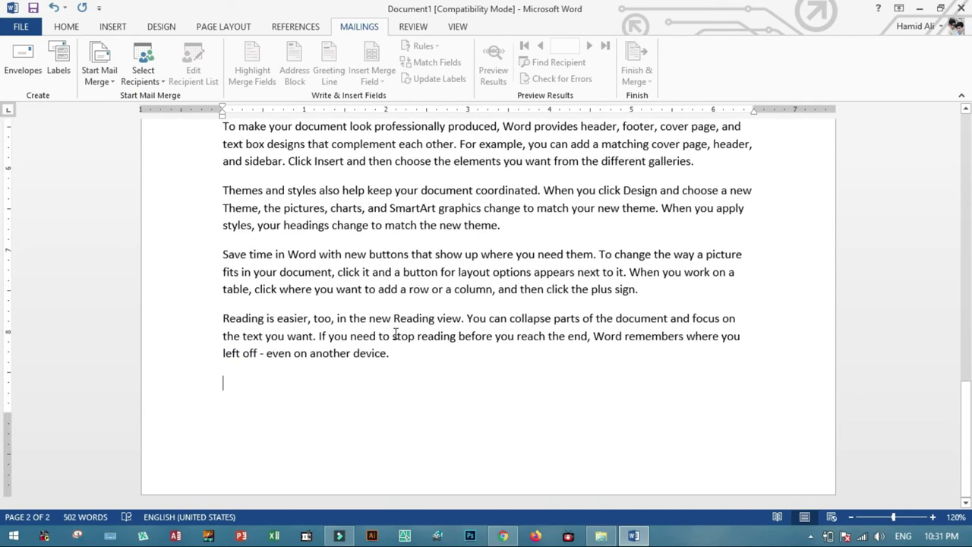
{"action": "type", "text": "Thanks...."}
{"action": "double_click", "coordinate": [172, 324]}
{"action": "key", "text": "Delete"}
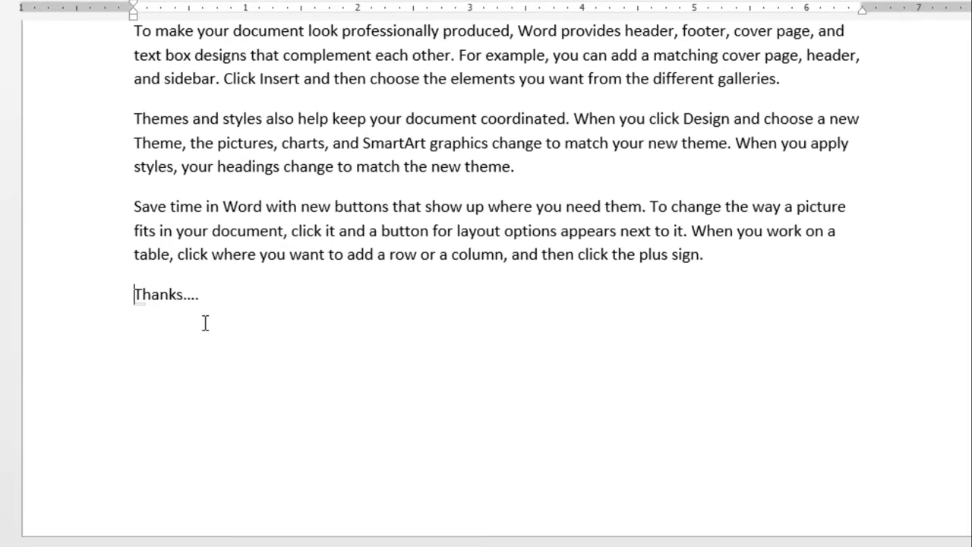
Add centred lines introducing the sender from KPK Swabi, dated 10-02-2020.
{"action": "left_click", "coordinate": [299, 379]}
{"action": "key", "text": "Return"}
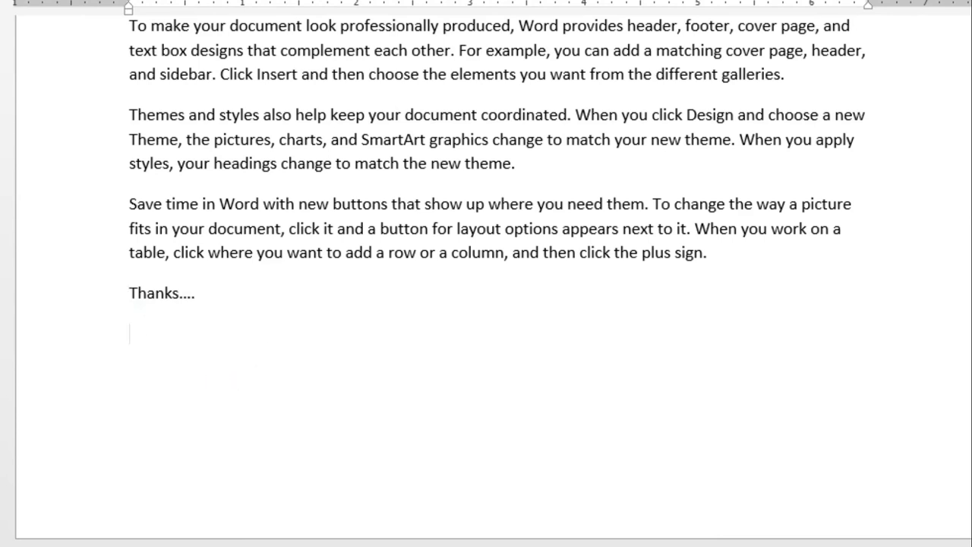
{"action": "key", "text": "ctrl+e"}
{"action": "type", "text": "My name is"}
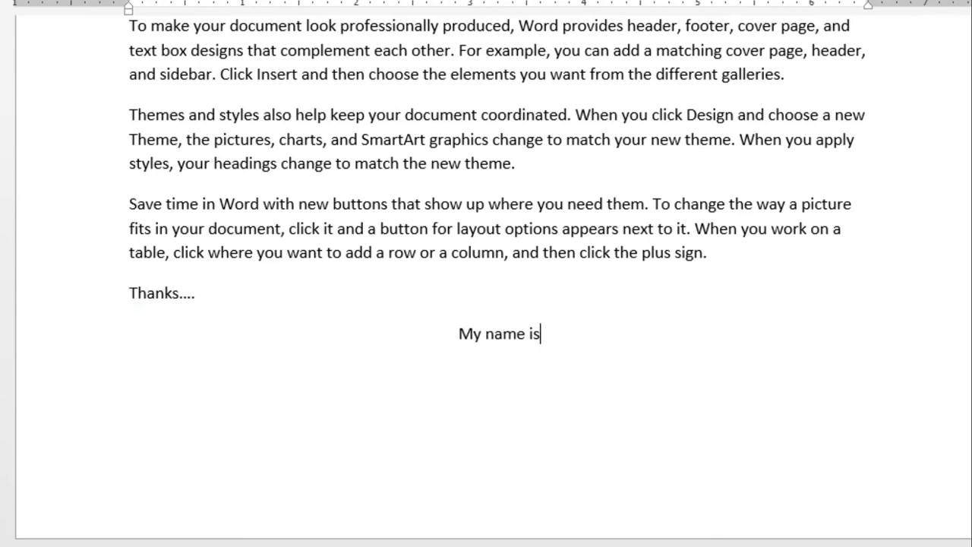
{"action": "type", "text": "am from KPK"}
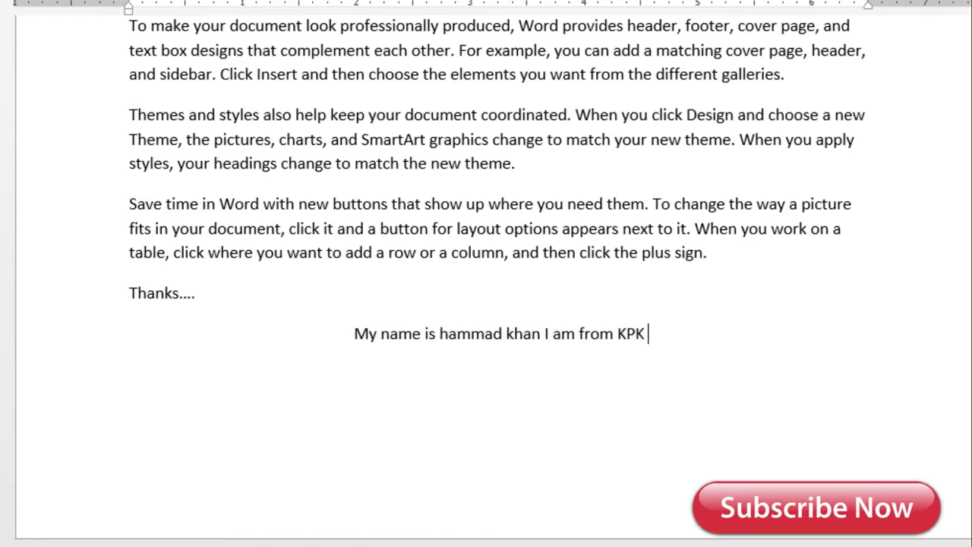
{"action": "type", "text": " swabi"}
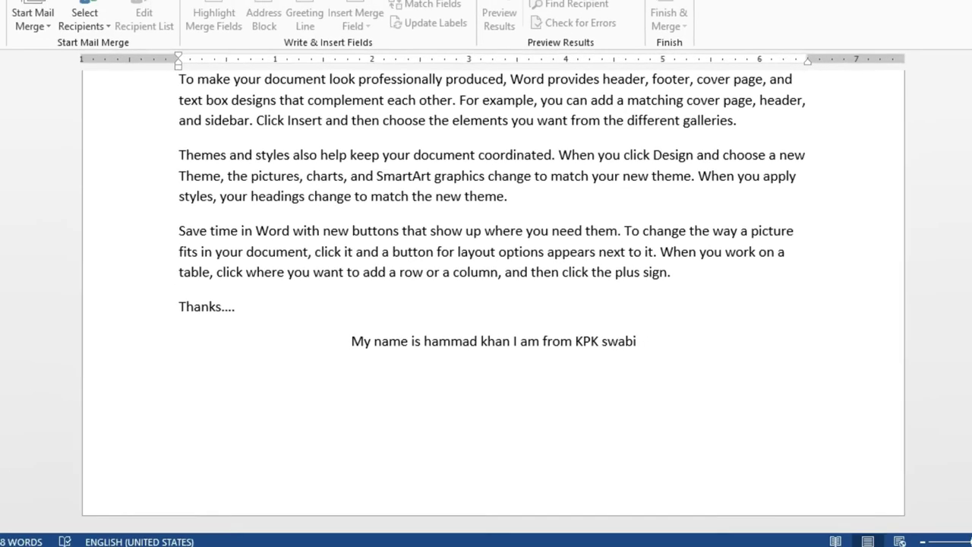
{"action": "key", "text": "Return"}
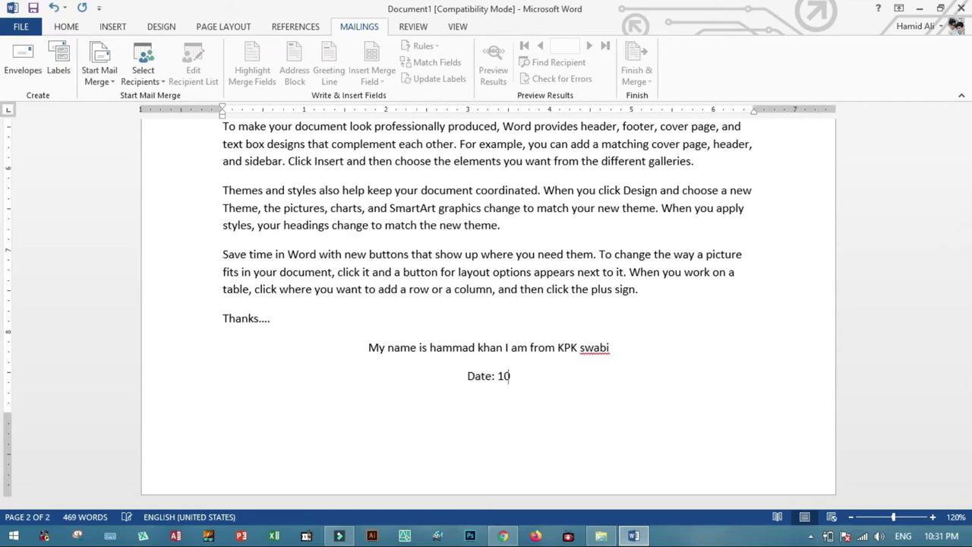
{"action": "type", "text": "-02-2020"}
{"action": "right_click", "coordinate": [600, 349]}
{"action": "left_click", "coordinate": [639, 363]}
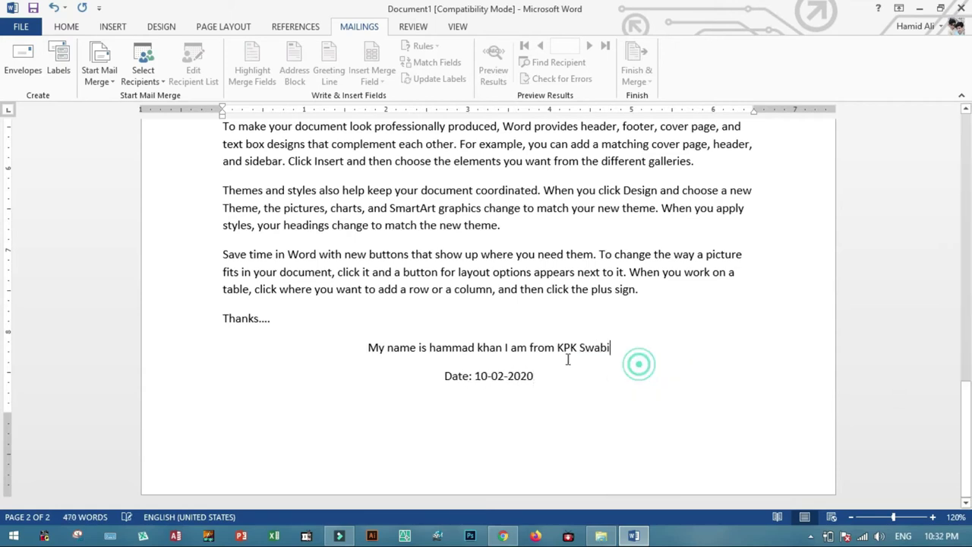
Return to the envelope page and nudge the return-address box slightly right and down.
{"action": "scroll", "coordinate": [547, 377], "scroll_direction": "up", "scroll_amount": 5}
{"action": "scroll", "coordinate": [494, 365], "scroll_direction": "up", "scroll_amount": 5}
{"action": "scroll", "coordinate": [402, 351], "scroll_direction": "up", "scroll_amount": 5}
{"action": "scroll", "coordinate": [304, 342], "scroll_direction": "down", "scroll_amount": 5}
{"action": "scroll", "coordinate": [228, 311], "scroll_direction": "down", "scroll_amount": 3}
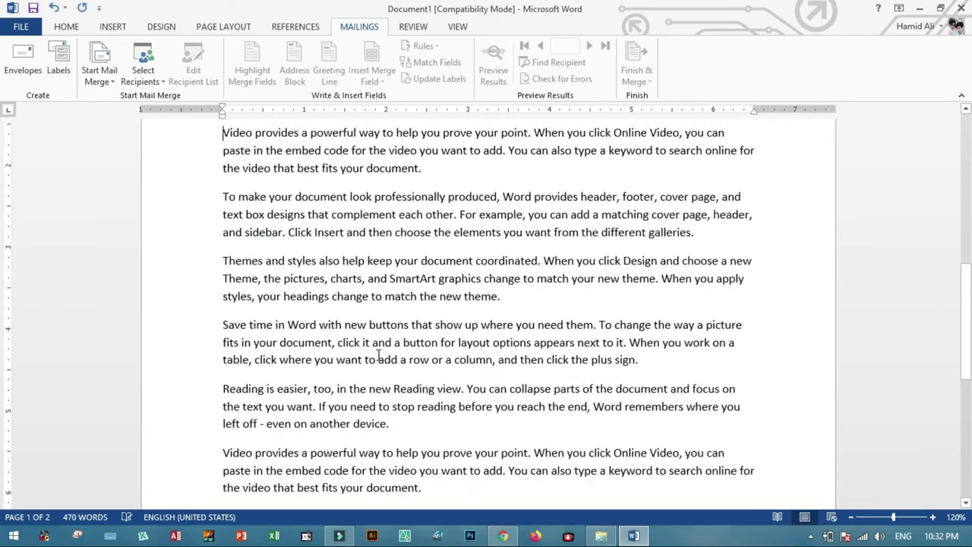
{"action": "scroll", "coordinate": [266, 335], "scroll_direction": "down", "scroll_amount": 6}
{"action": "scroll", "coordinate": [337, 360], "scroll_direction": "down", "scroll_amount": 1}
{"action": "left_click", "coordinate": [283, 357], "text": "shift"}
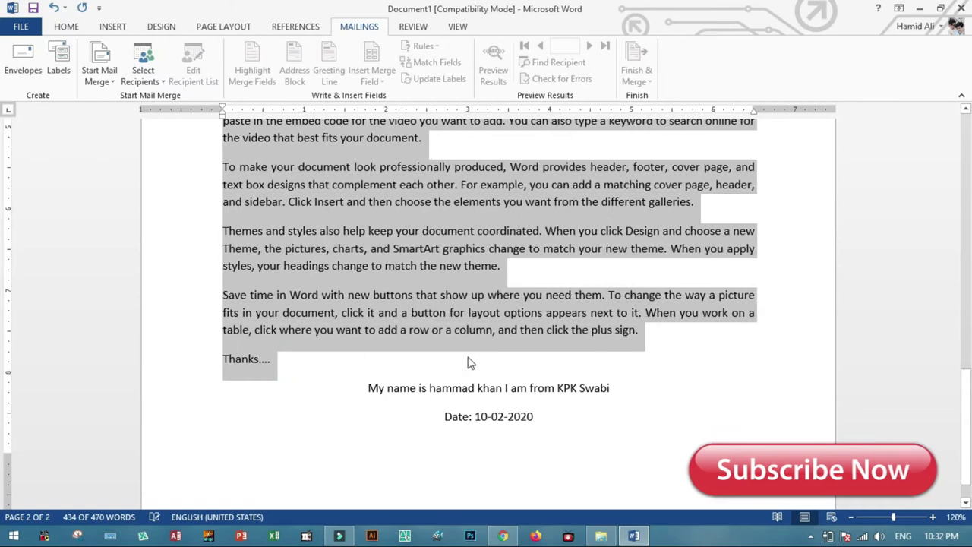
{"action": "scroll", "coordinate": [467, 354], "scroll_direction": "up", "scroll_amount": 3}
{"action": "scroll", "coordinate": [464, 349], "scroll_direction": "up", "scroll_amount": 6}
{"action": "scroll", "coordinate": [462, 348], "scroll_direction": "up", "scroll_amount": 2}
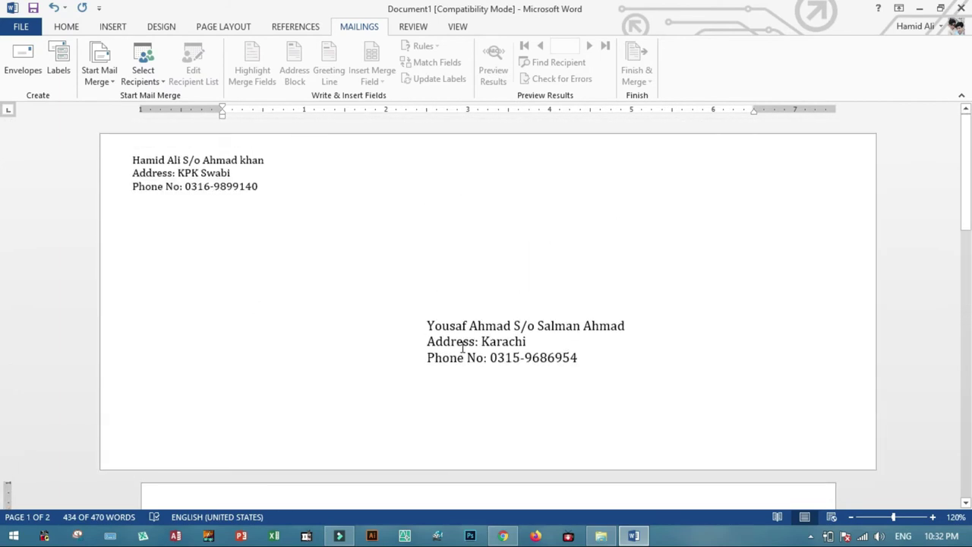
{"action": "scroll", "coordinate": [462, 347], "scroll_direction": "down", "scroll_amount": 4, "text": "ctrl"}
{"action": "left_click", "coordinate": [283, 164]}
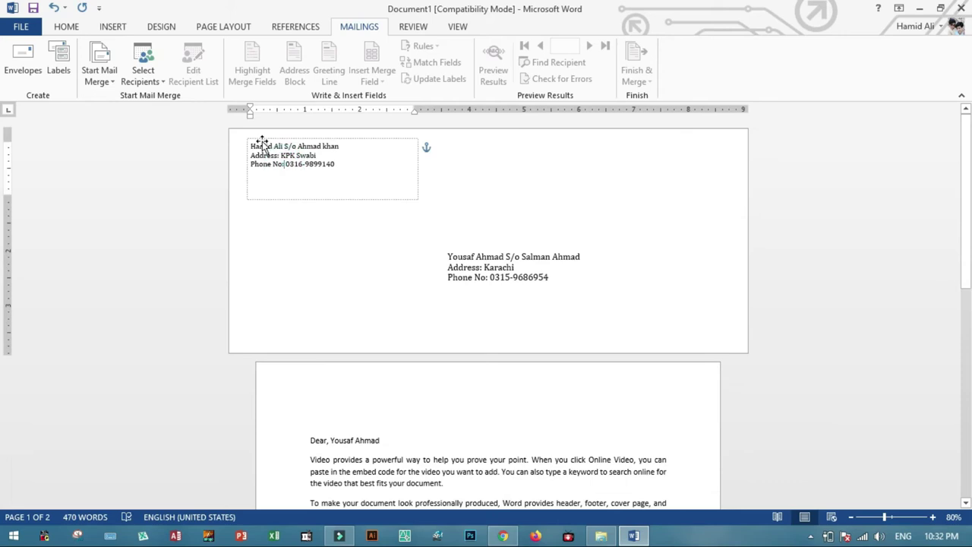
{"action": "left_click_drag", "start_coordinate": [261, 139], "coordinate": [278, 158]}
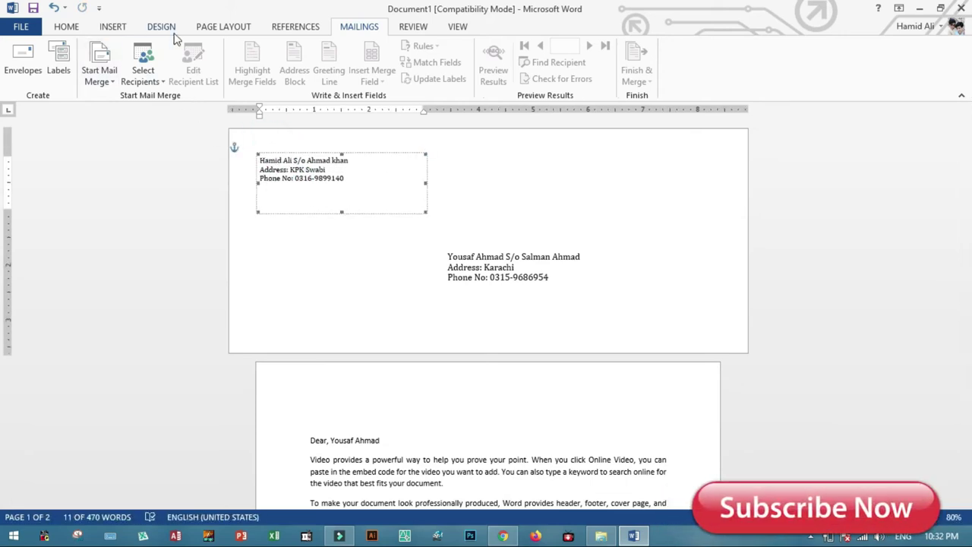
Choose a pale pink page colour from the Design ribbon's Page Color list.
{"action": "left_click", "coordinate": [204, 27]}
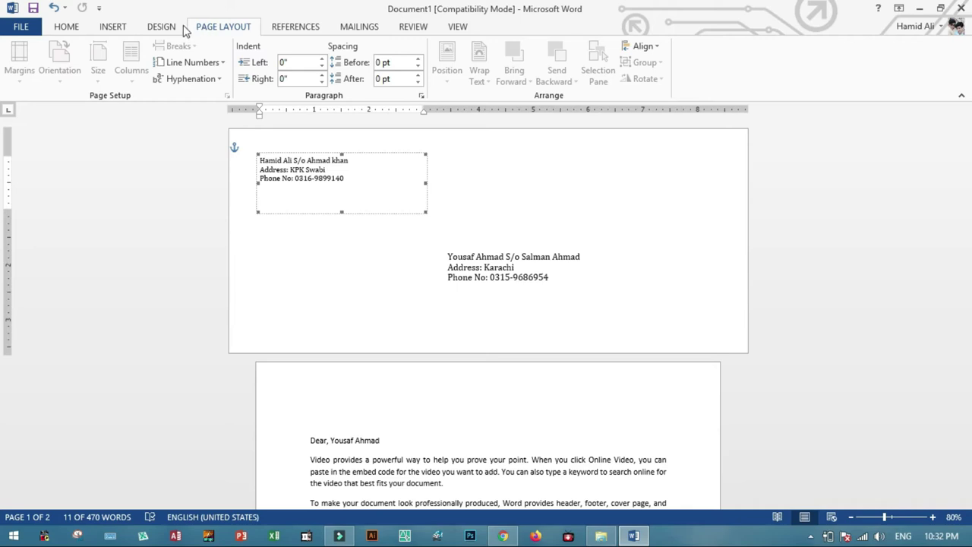
{"action": "left_click", "coordinate": [180, 28]}
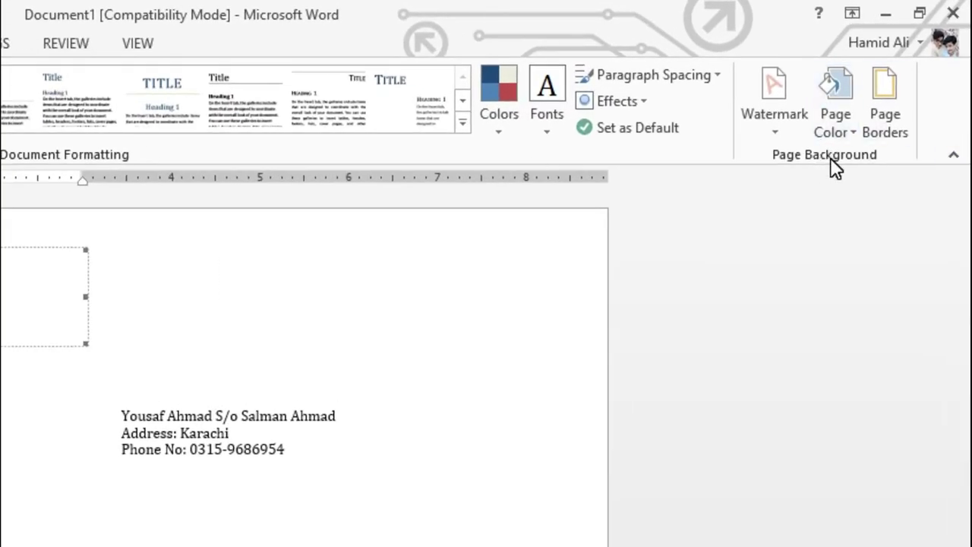
{"action": "left_click", "coordinate": [837, 117]}
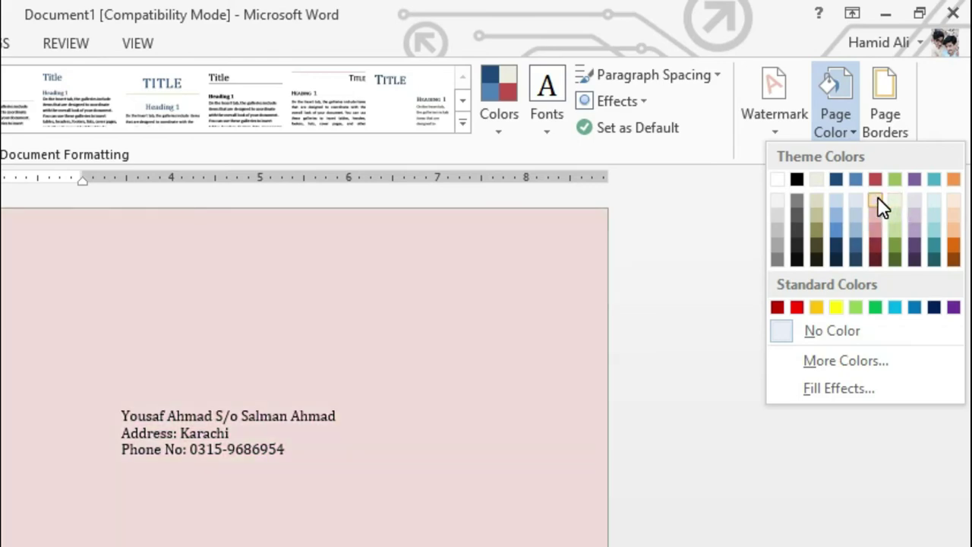
{"action": "left_click", "coordinate": [878, 197]}
Apply a dark red decorative art page border, 31 pt wide, to the pages.
{"action": "left_click", "coordinate": [885, 114]}
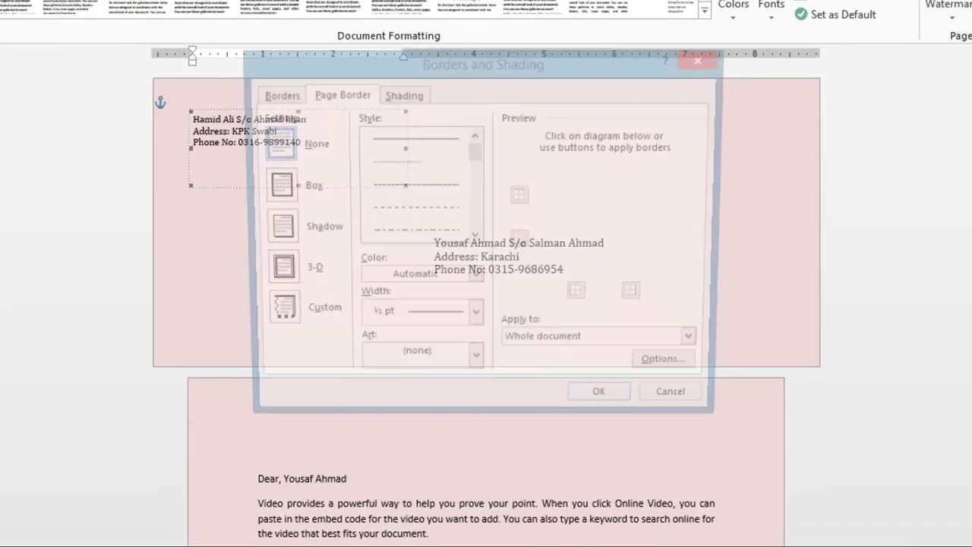
{"action": "left_click", "coordinate": [471, 373]}
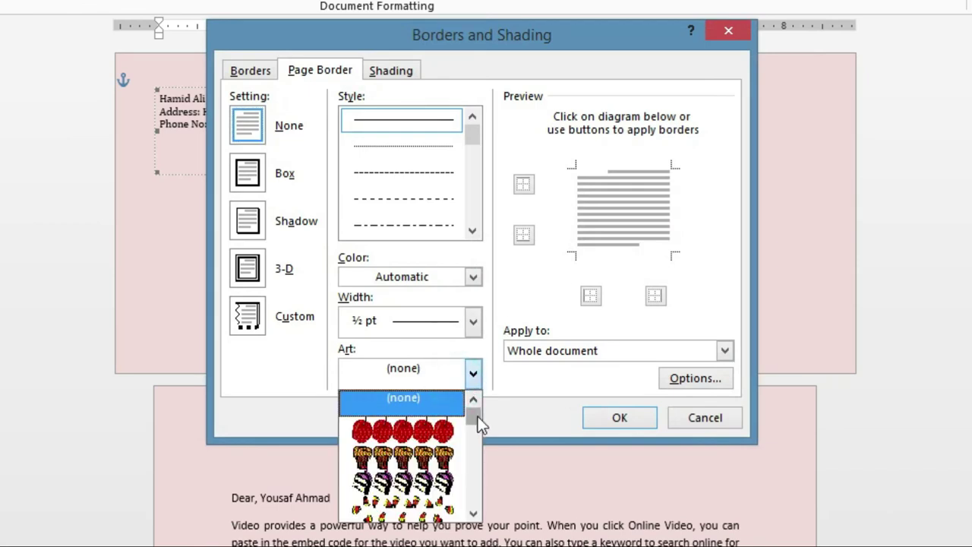
{"action": "left_click_drag", "start_coordinate": [478, 416], "coordinate": [472, 460]}
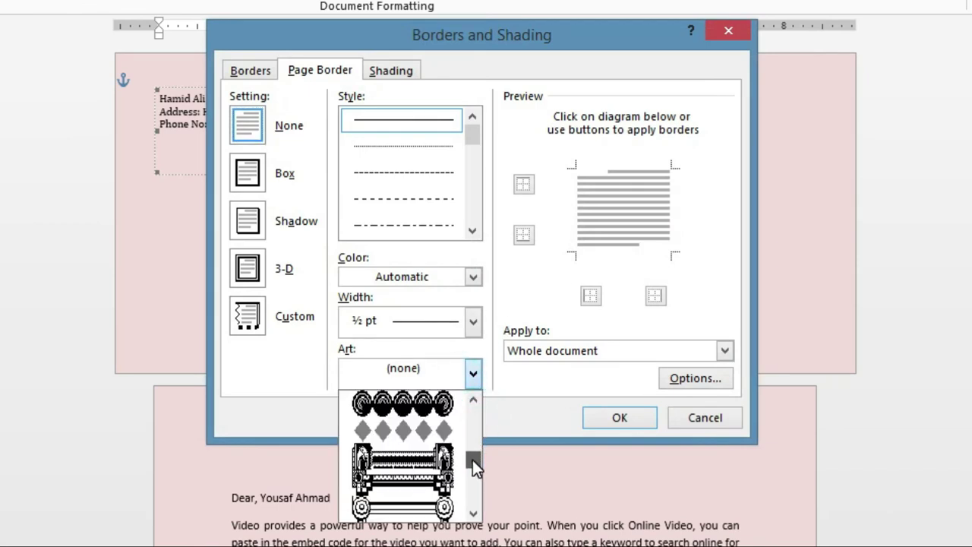
{"action": "left_click", "coordinate": [426, 483]}
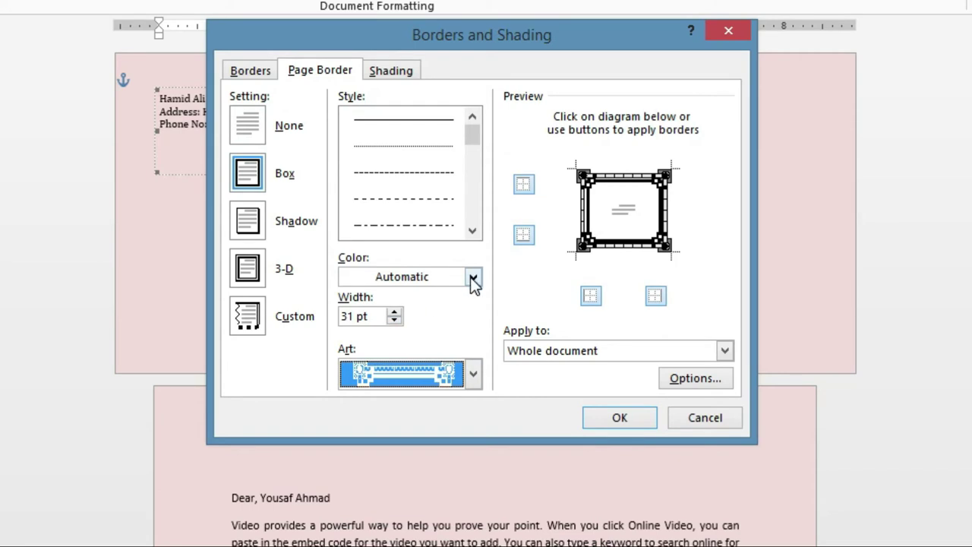
{"action": "left_click", "coordinate": [472, 278]}
{"action": "left_click", "coordinate": [437, 403]}
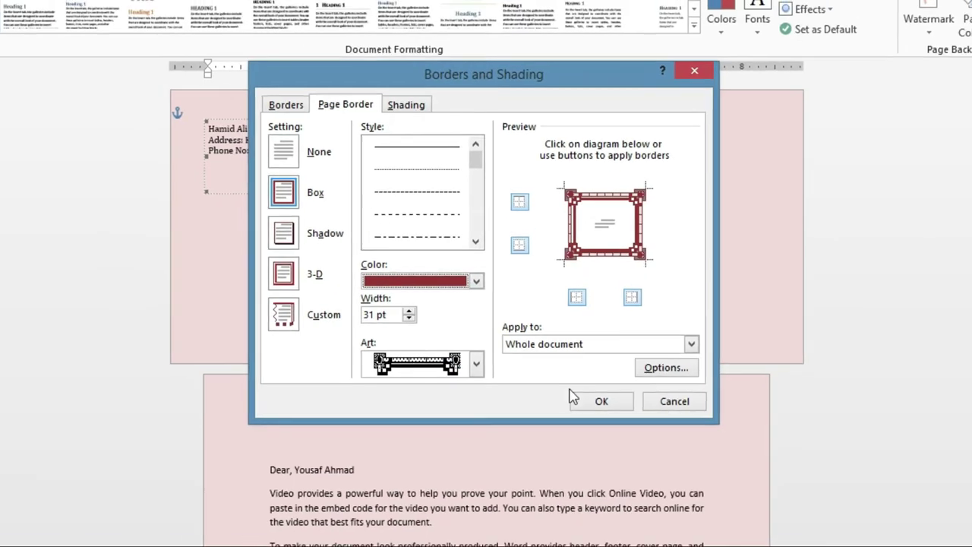
{"action": "left_click", "coordinate": [582, 385]}
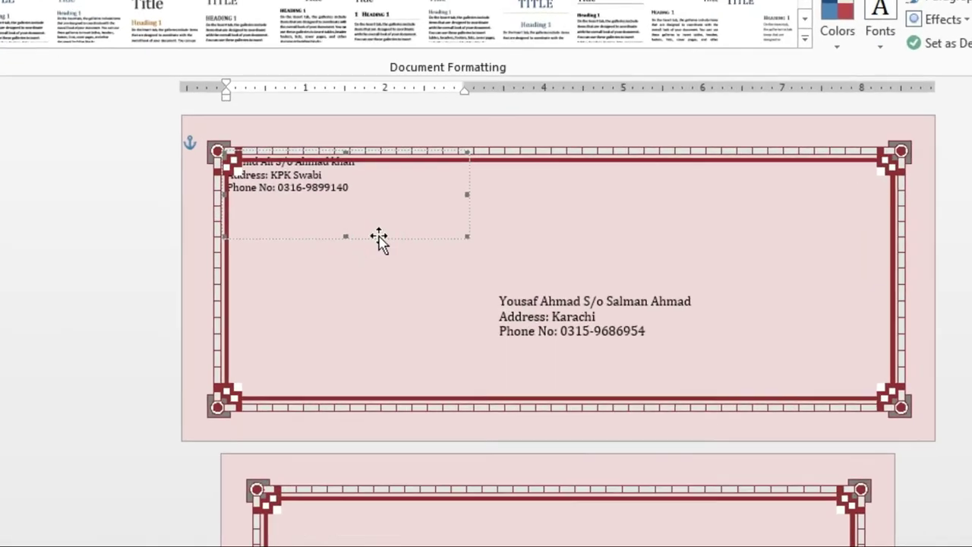
Drag the envelope's return-address box inward so it sits inside the art border.
{"action": "left_click_drag", "start_coordinate": [366, 213], "coordinate": [378, 227]}
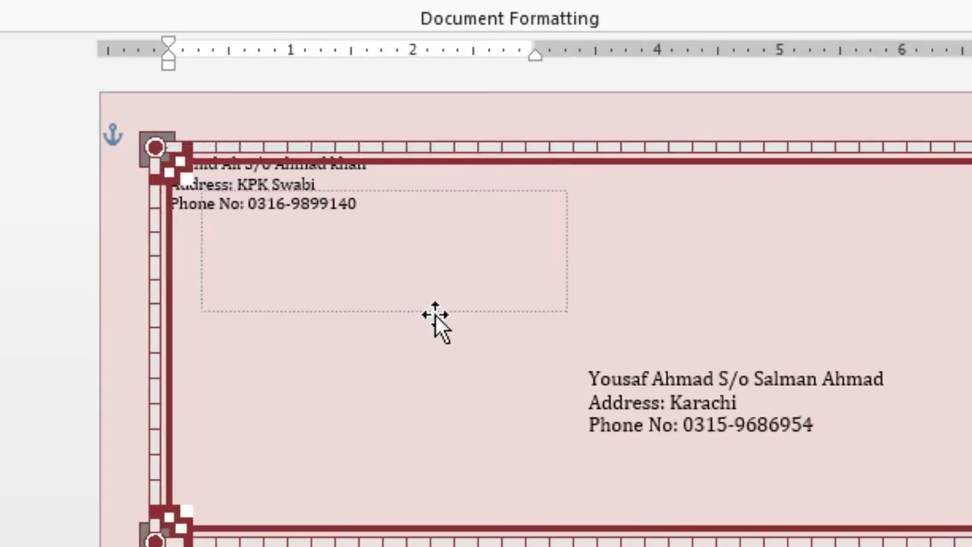
{"action": "left_click_drag", "start_coordinate": [435, 313], "coordinate": [434, 315]}
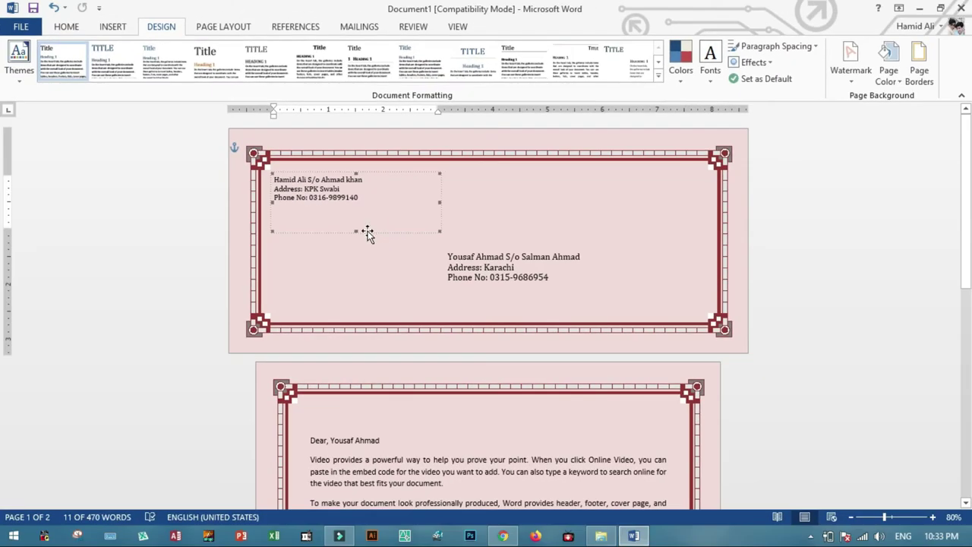
{"action": "left_click", "coordinate": [471, 264]}
Check the letter page, then select the return-address text on the envelope.
{"action": "scroll", "coordinate": [317, 346], "scroll_direction": "down", "scroll_amount": 2}
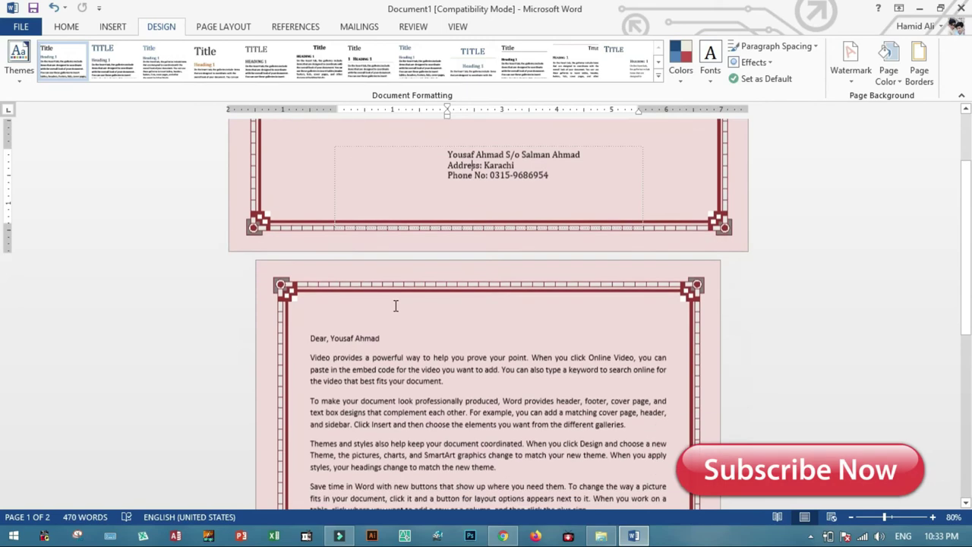
{"action": "scroll", "coordinate": [318, 346], "scroll_direction": "down", "scroll_amount": 2}
{"action": "scroll", "coordinate": [317, 346], "scroll_direction": "down", "scroll_amount": 8}
{"action": "scroll", "coordinate": [495, 441], "scroll_direction": "down", "scroll_amount": 2}
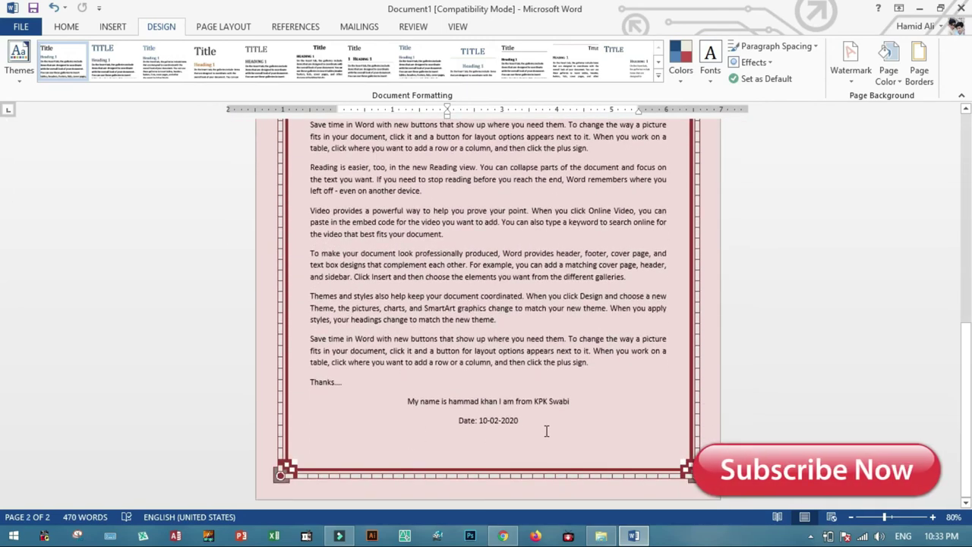
{"action": "scroll", "coordinate": [642, 361], "scroll_direction": "up", "scroll_amount": 6}
{"action": "scroll", "coordinate": [642, 361], "scroll_direction": "up", "scroll_amount": 4}
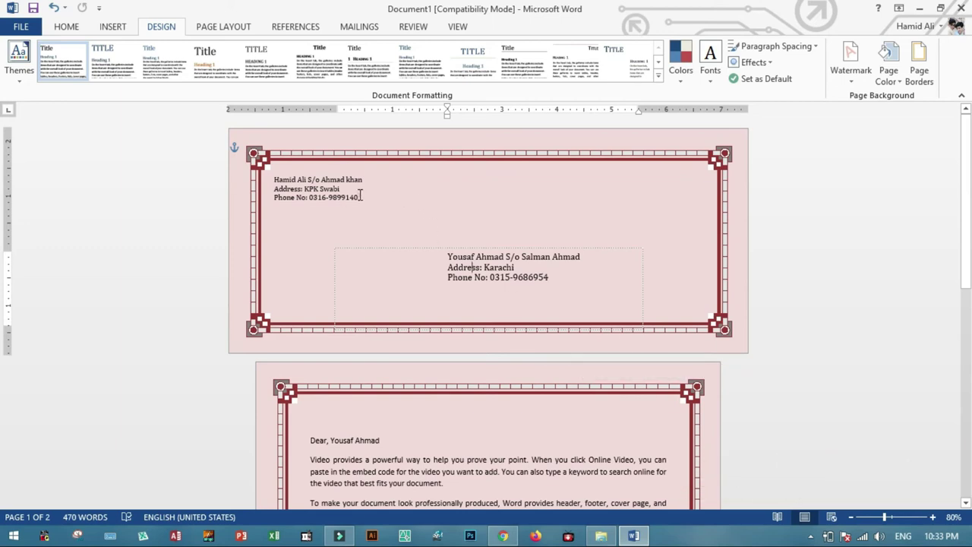
{"action": "left_click_drag", "start_coordinate": [360, 196], "coordinate": [291, 179]}
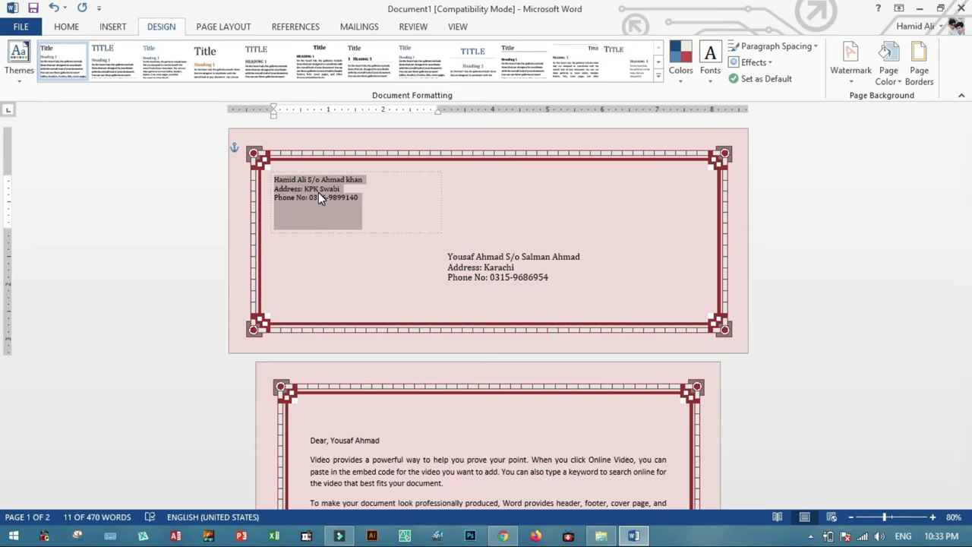
In Mailings > Labels, replace the recipient's address with the pasted sender's return address.
{"action": "left_click", "coordinate": [359, 26]}
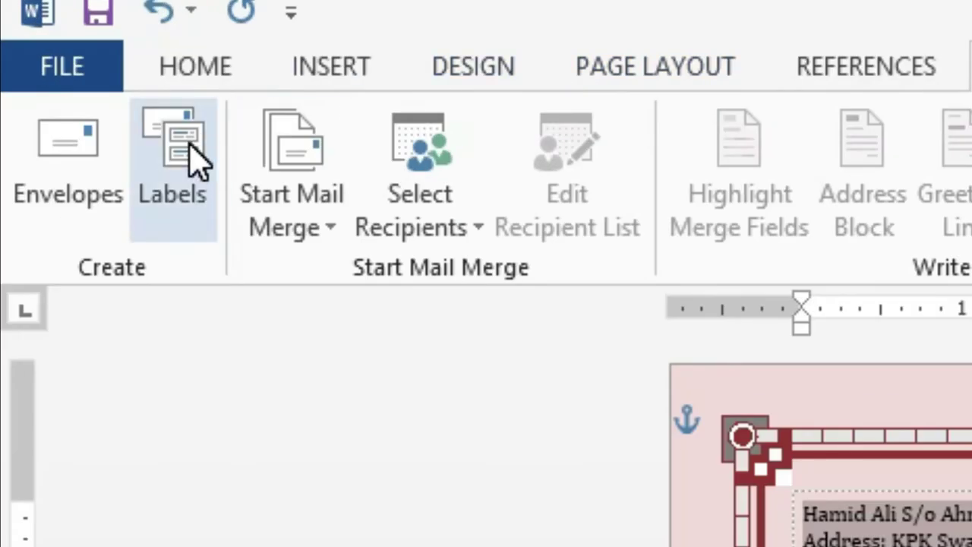
{"action": "left_click", "coordinate": [189, 150]}
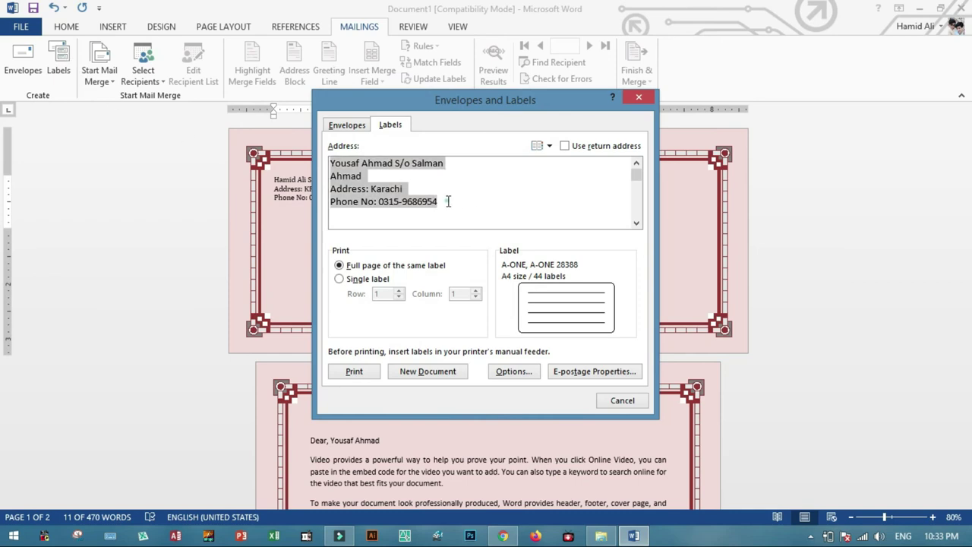
{"action": "left_click_drag", "start_coordinate": [448, 201], "coordinate": [330, 155]}
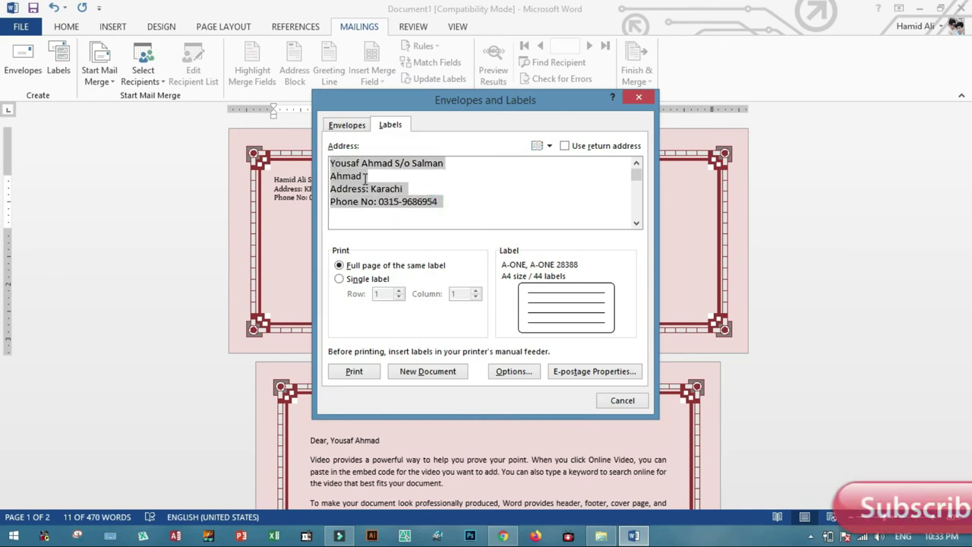
{"action": "left_click_drag", "start_coordinate": [454, 103], "coordinate": [164, 107]}
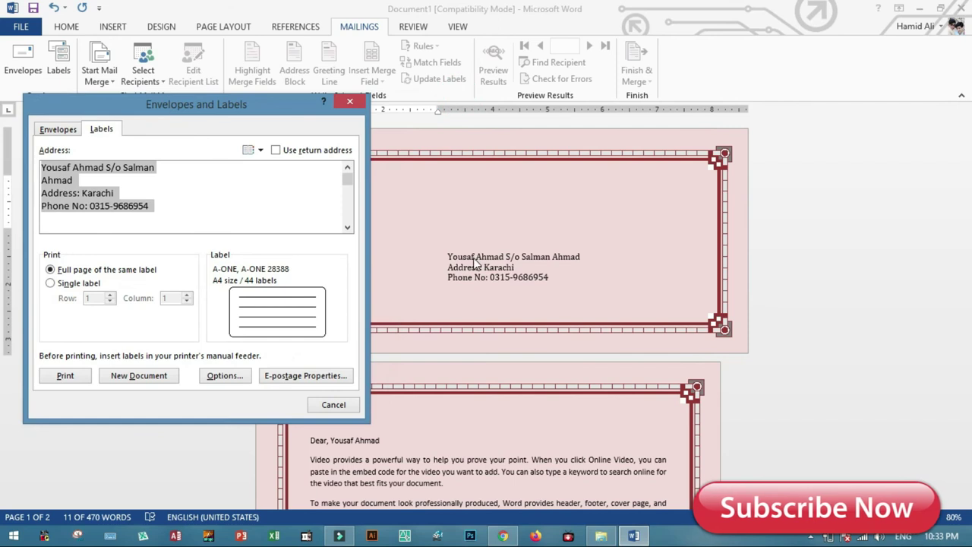
{"action": "key", "text": "Delete"}
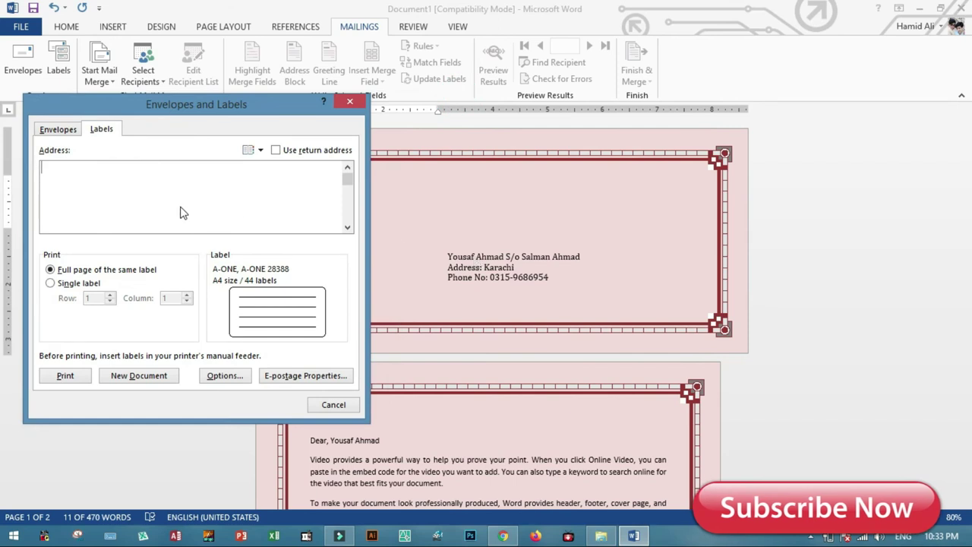
{"action": "key", "text": "ctrl+v"}
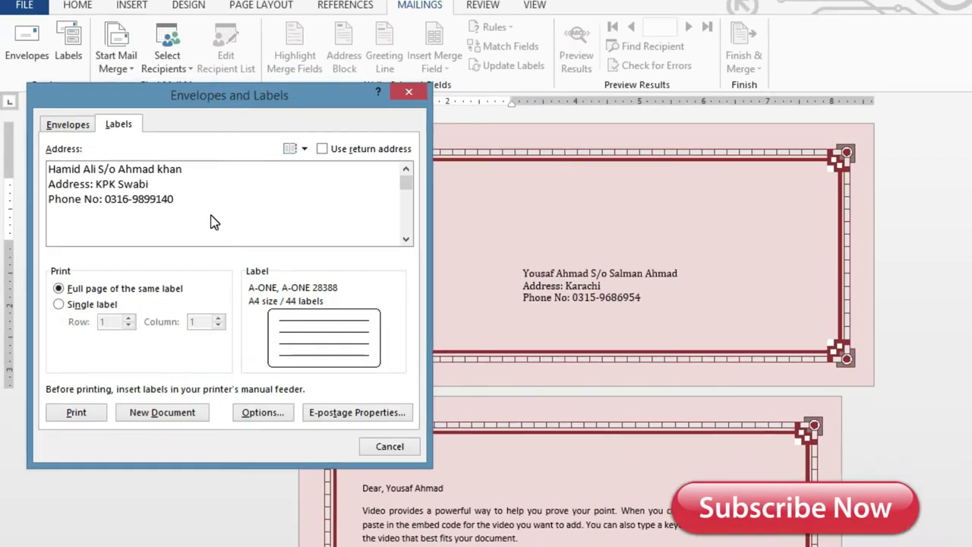
Select the three pasted label address lines: name, place and phone number.
{"action": "left_click_drag", "start_coordinate": [365, 239], "coordinate": [120, 165]}
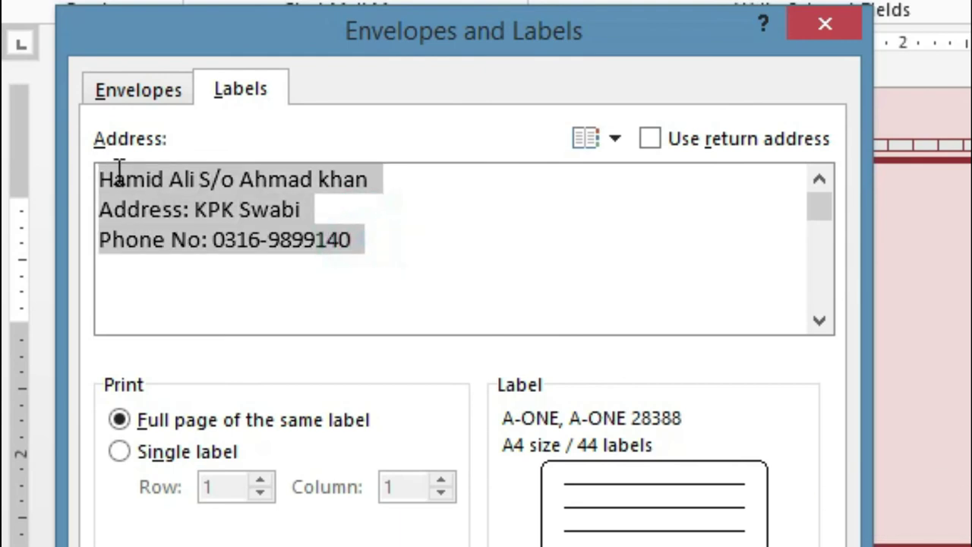
{"action": "left_click", "coordinate": [170, 183]}
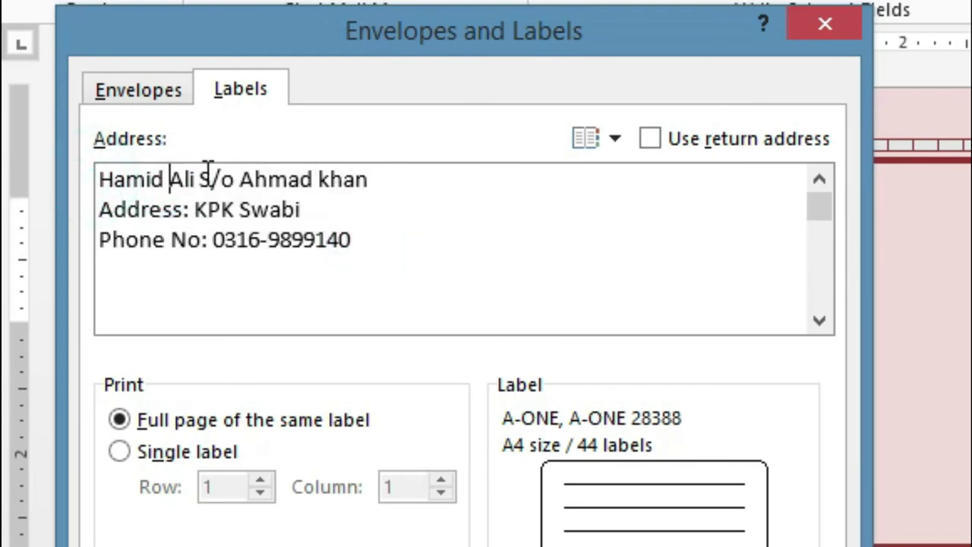
{"action": "left_click_drag", "start_coordinate": [196, 179], "coordinate": [84, 173]}
{"action": "left_click_drag", "start_coordinate": [369, 180], "coordinate": [241, 179]}
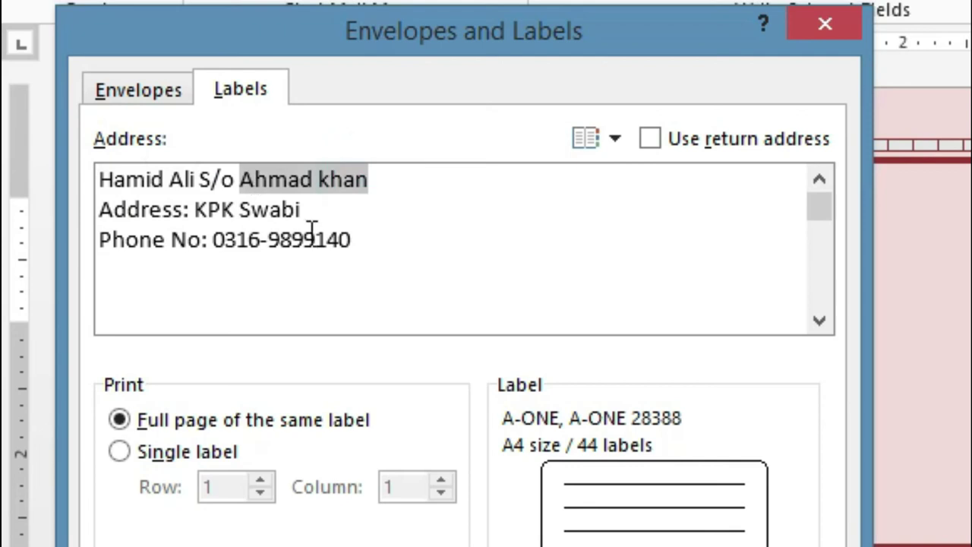
{"action": "left_click_drag", "start_coordinate": [311, 232], "coordinate": [217, 211]}
{"action": "left_click_drag", "start_coordinate": [100, 240], "coordinate": [402, 255]}
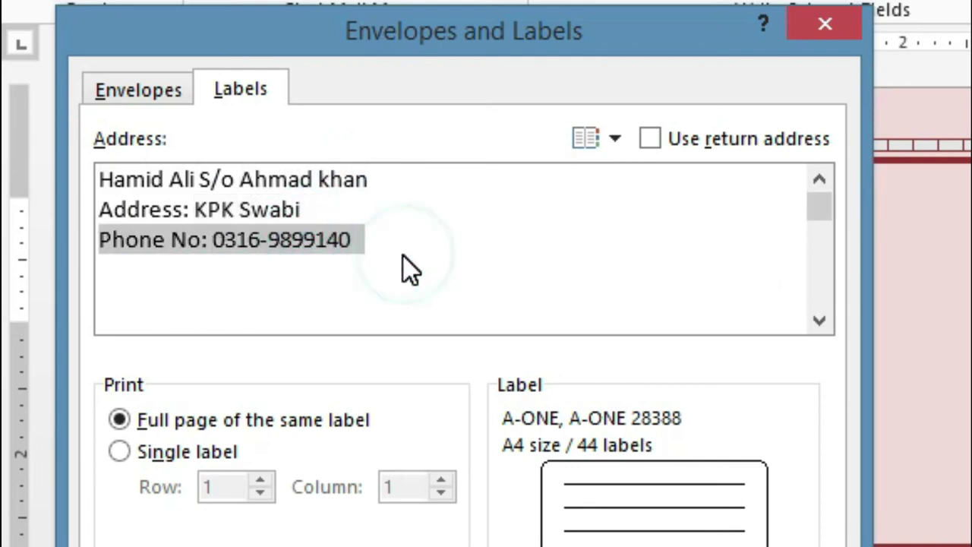
{"action": "left_click", "coordinate": [372, 251]}
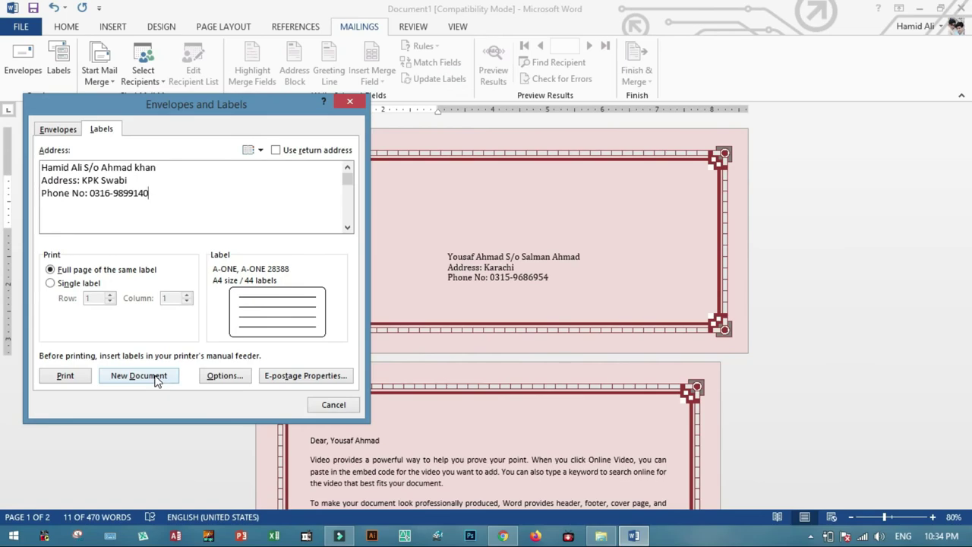
{"action": "left_click_drag", "start_coordinate": [42, 166], "coordinate": [159, 203]}
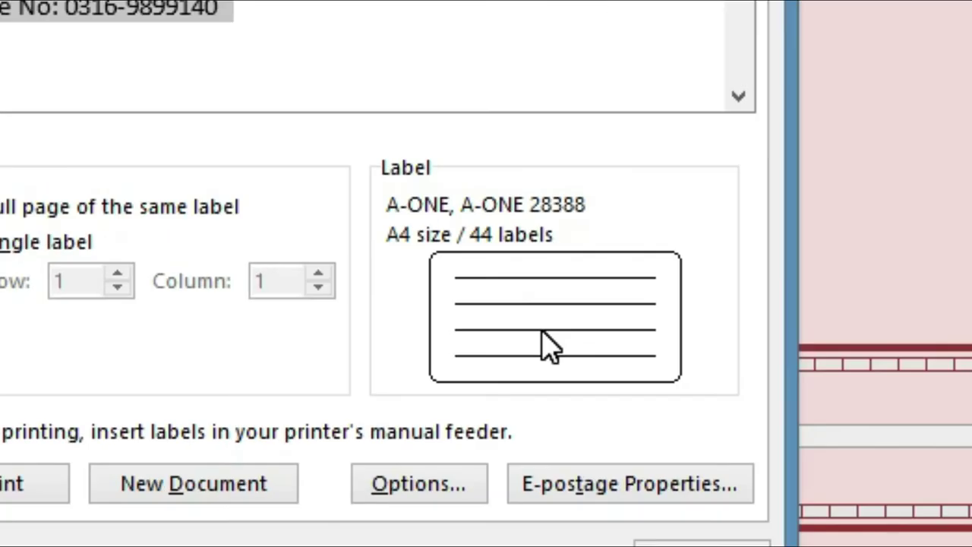
In Label Options, browse the A-ONE label products and try the Microsoft vendor.
{"action": "left_click", "coordinate": [275, 323]}
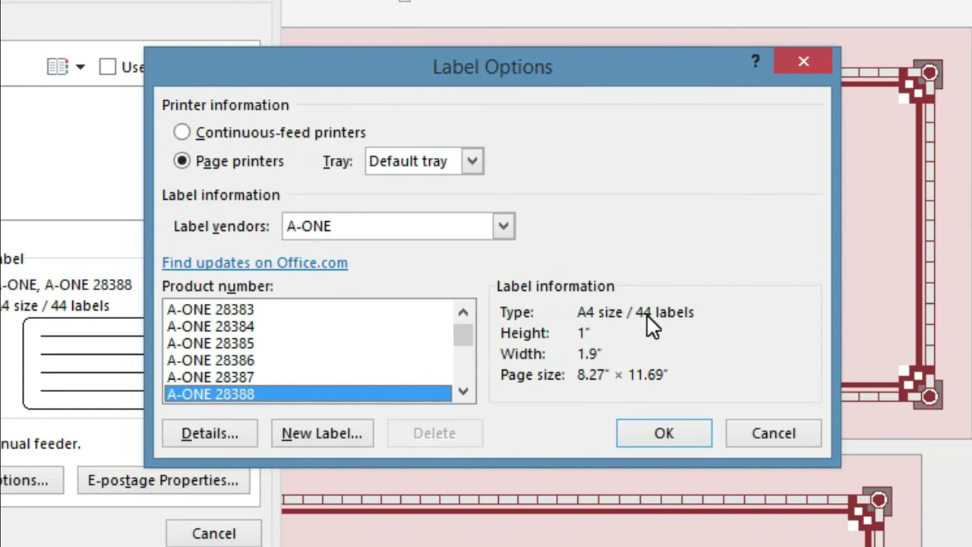
{"action": "left_click", "coordinate": [275, 377]}
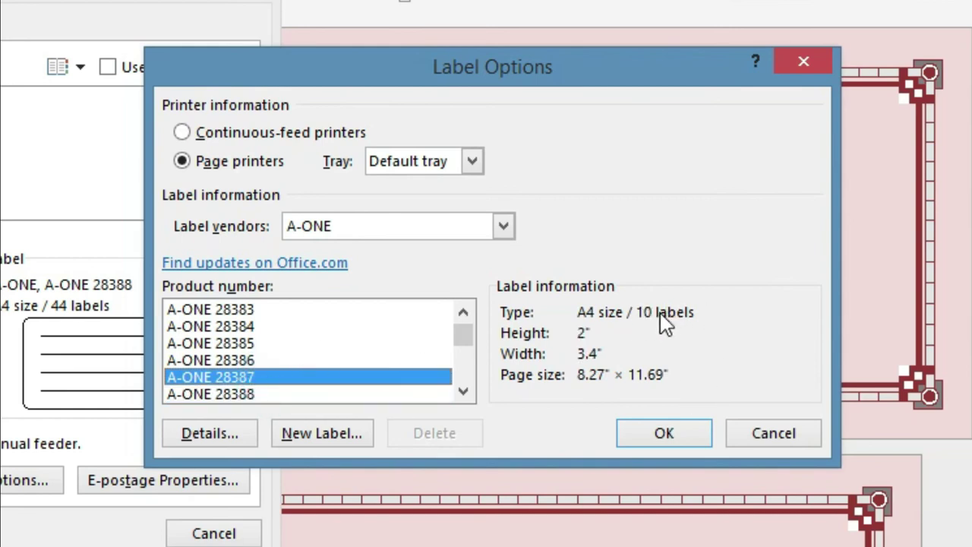
{"action": "key", "text": "Down"}
{"action": "key", "text": "Down"}
{"action": "key", "text": "Down"}
{"action": "key", "text": "Down"}
{"action": "key", "text": "Down"}
{"action": "key", "text": "Down"}
{"action": "key", "text": "Down"}
{"action": "key", "text": "Down"}
{"action": "key", "text": "Down"}
{"action": "key", "text": "Down"}
{"action": "key", "text": "Up"}
{"action": "key", "text": "Up"}
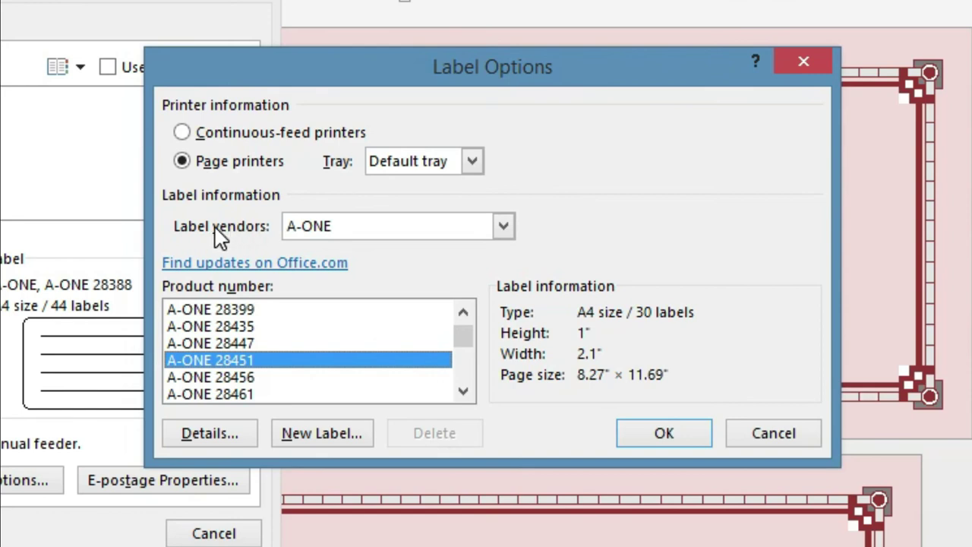
{"action": "left_click", "coordinate": [347, 226]}
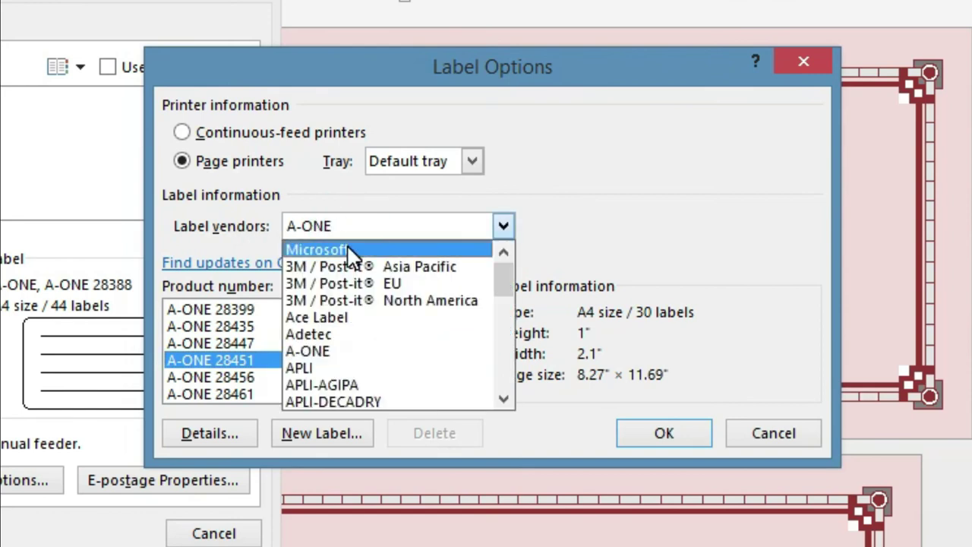
{"action": "left_click", "coordinate": [347, 247]}
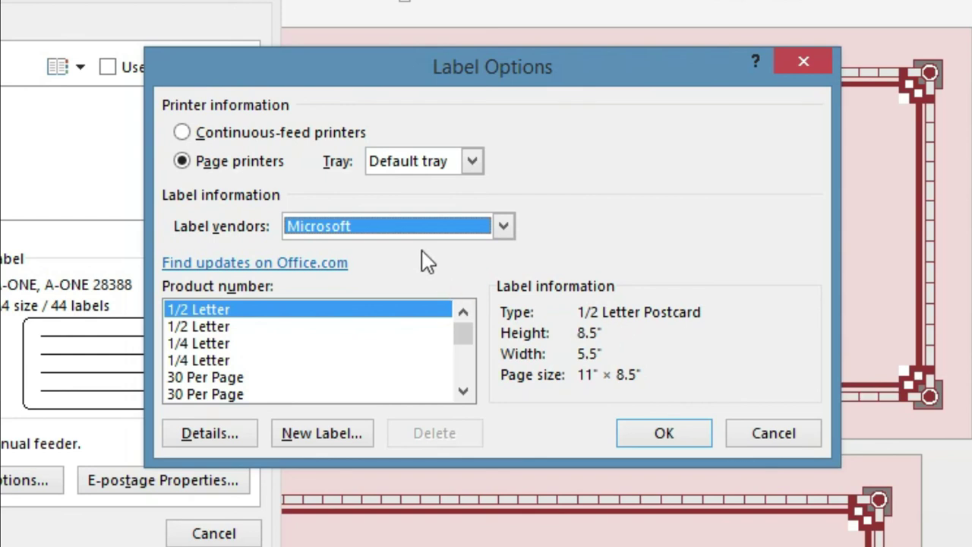
{"action": "left_click", "coordinate": [393, 222]}
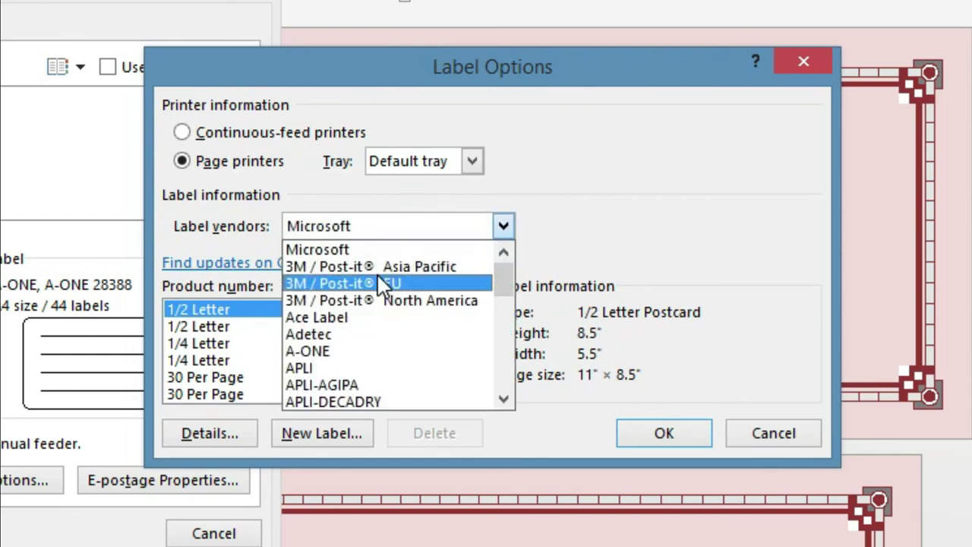
{"action": "left_click", "coordinate": [383, 230]}
Switch the vendor back to A-ONE and confirm product A-ONE 28451 (30 labels per sheet).
{"action": "left_click", "coordinate": [419, 232]}
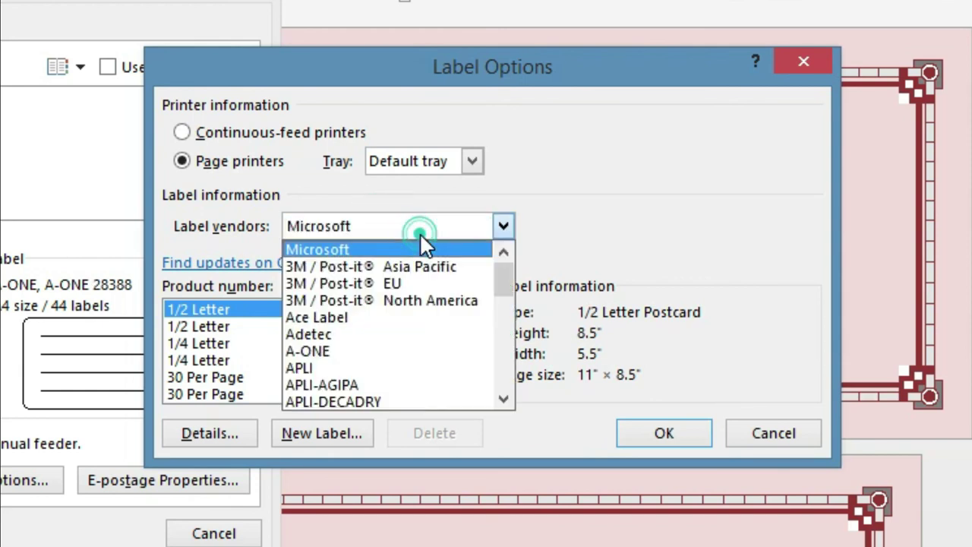
{"action": "left_click", "coordinate": [341, 360]}
{"action": "left_click", "coordinate": [252, 343]}
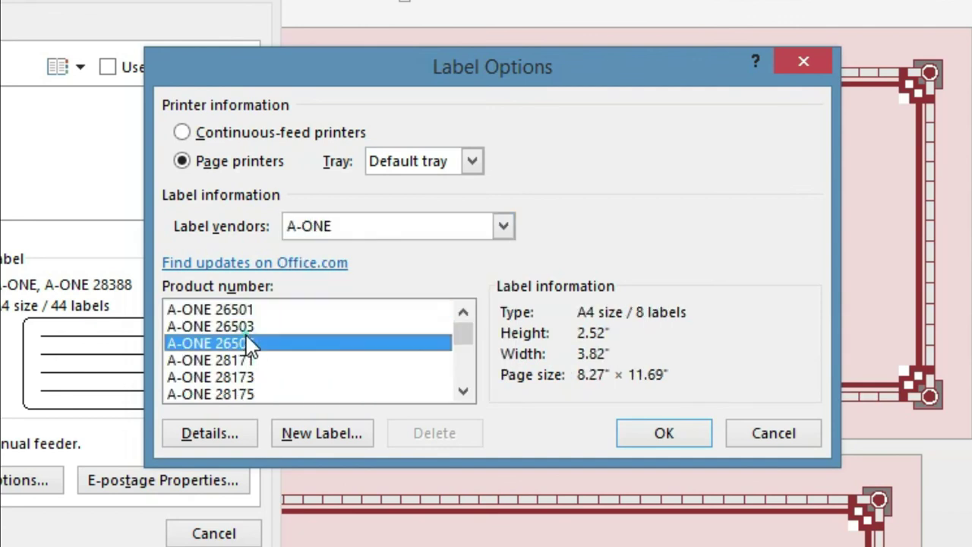
{"action": "key", "text": "Down"}
{"action": "key", "text": "Down"}
{"action": "key", "text": "Down"}
{"action": "key", "text": "Down"}
{"action": "key", "text": "Down"}
{"action": "key", "text": "Down"}
{"action": "key", "text": "Down"}
{"action": "key", "text": "Down"}
{"action": "key", "text": "Down"}
{"action": "key", "text": "Down"}
{"action": "key", "text": "Down"}
{"action": "key", "text": "Down"}
{"action": "key", "text": "Down"}
{"action": "key", "text": "Down"}
{"action": "key", "text": "Down"}
{"action": "key", "text": "Down"}
{"action": "key", "text": "Down"}
{"action": "key", "text": "Down"}
{"action": "key", "text": "Down"}
{"action": "key", "text": "Down"}
{"action": "key", "text": "Up"}
{"action": "key", "text": "Down"}
{"action": "key", "text": "Down"}
{"action": "key", "text": "Down"}
{"action": "key", "text": "Down"}
{"action": "key", "text": "Down"}
{"action": "key", "text": "Down"}
{"action": "key", "text": "Down"}
{"action": "key", "text": "Down"}
{"action": "key", "text": "Down"}
{"action": "key", "text": "Down"}
{"action": "key", "text": "Up"}
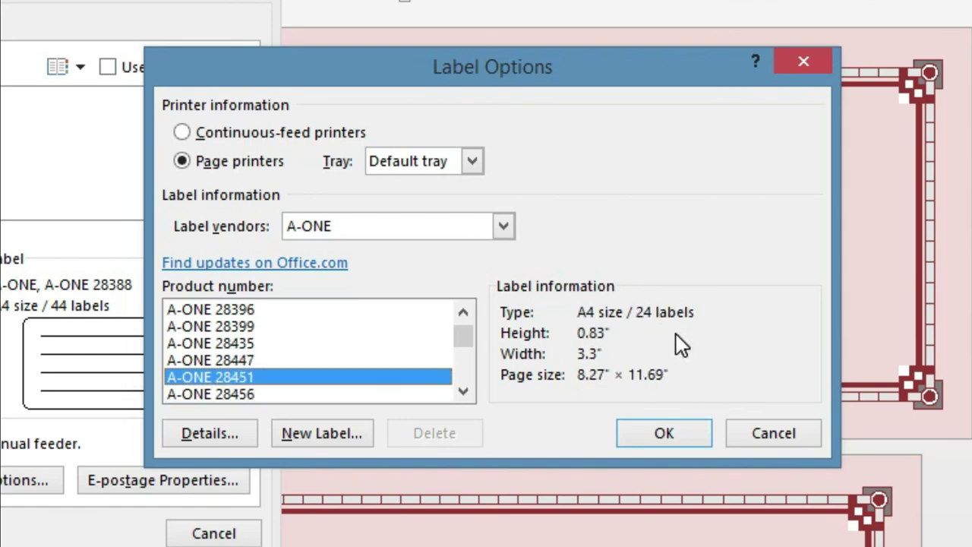
{"action": "left_click", "coordinate": [209, 376]}
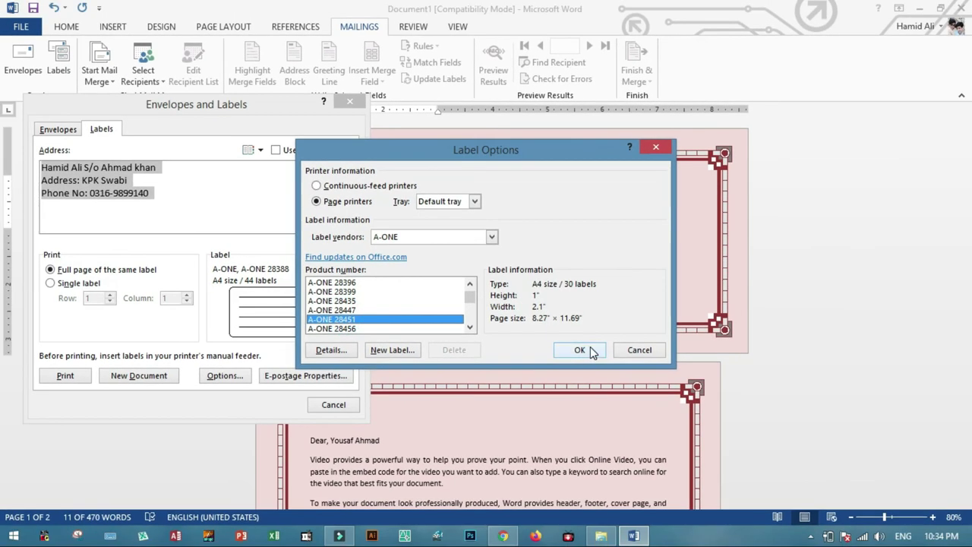
{"action": "left_click", "coordinate": [590, 346]}
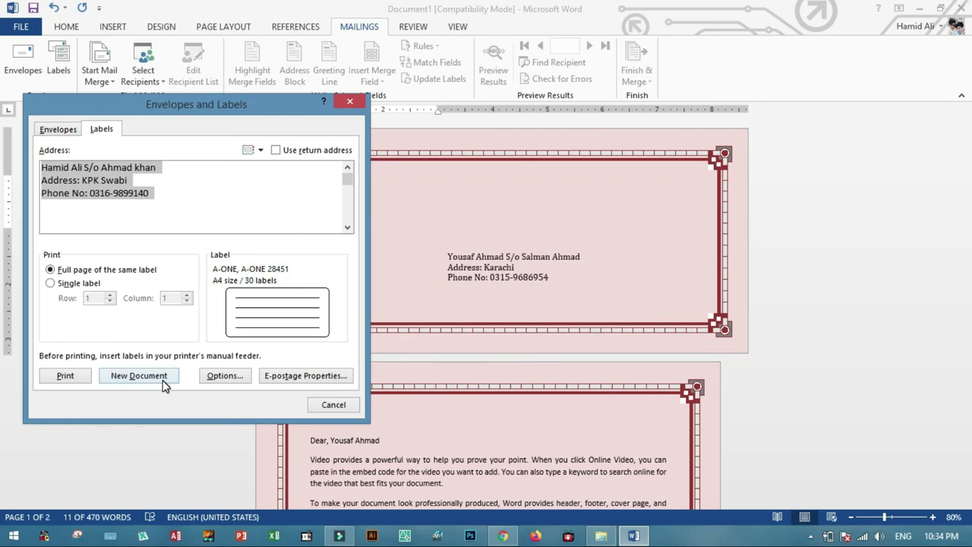
Create a new document of return-address labels and select the whole label table.
{"action": "left_click", "coordinate": [138, 375]}
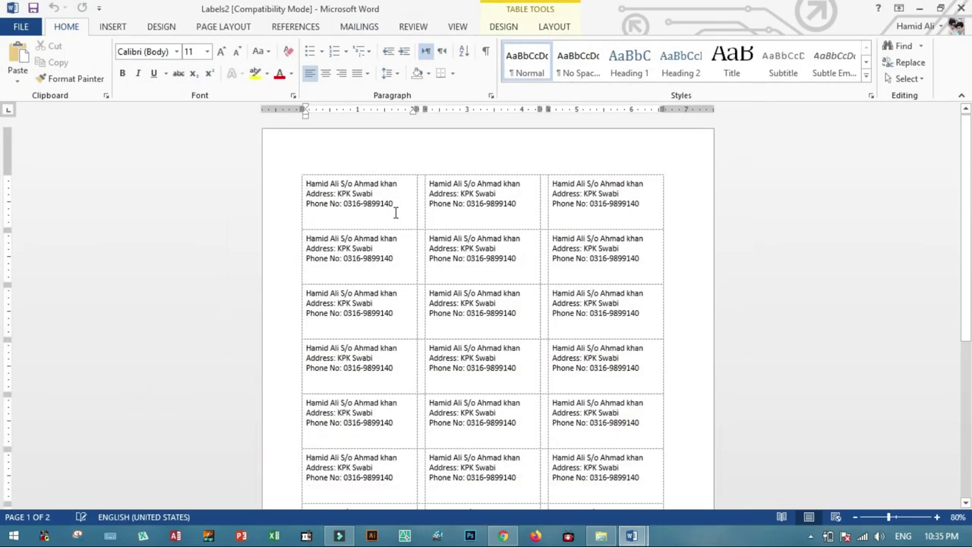
{"action": "left_click", "coordinate": [393, 211]}
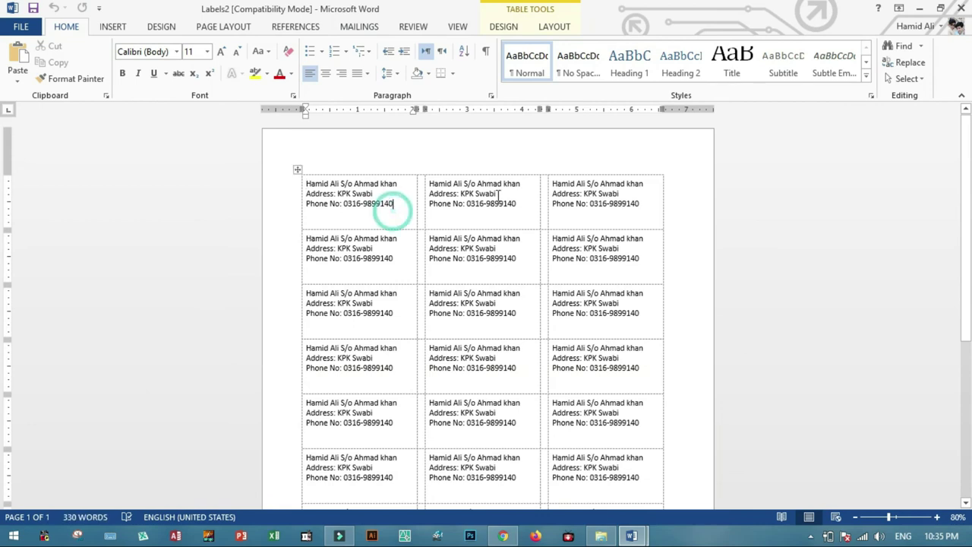
{"action": "left_click", "coordinate": [298, 170]}
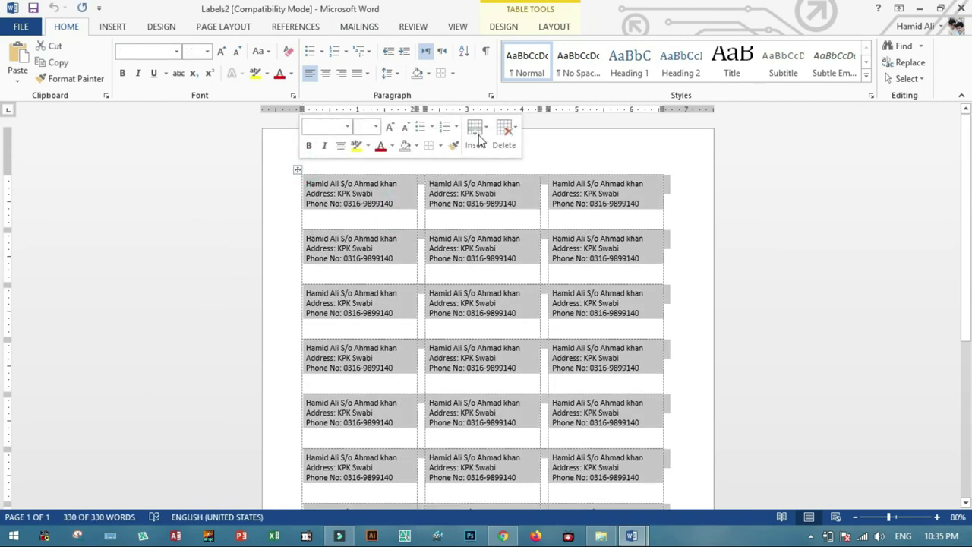
{"action": "left_click", "coordinate": [441, 221]}
{"action": "left_click", "coordinate": [299, 171]}
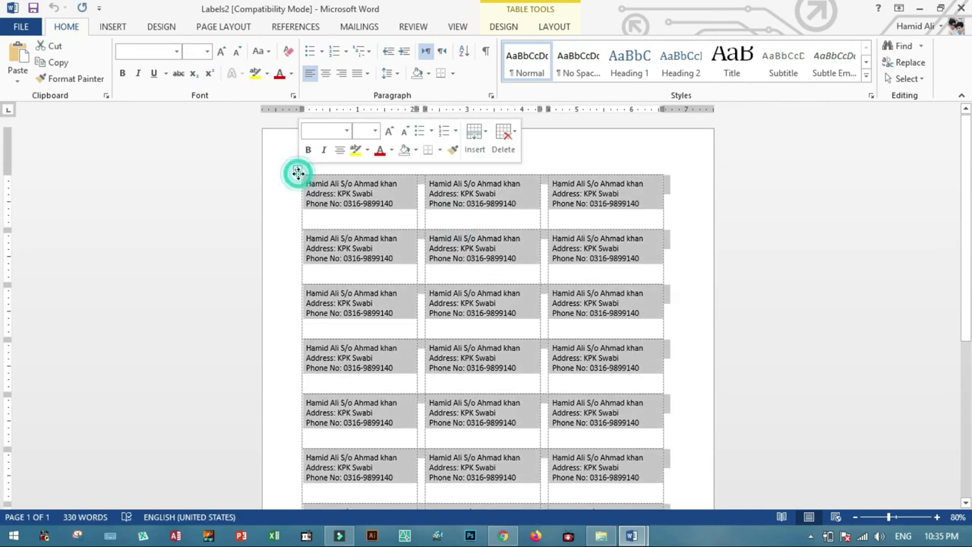
Centre the text in every label cell with Table Layout > Align Center.
{"action": "left_click", "coordinate": [554, 26]}
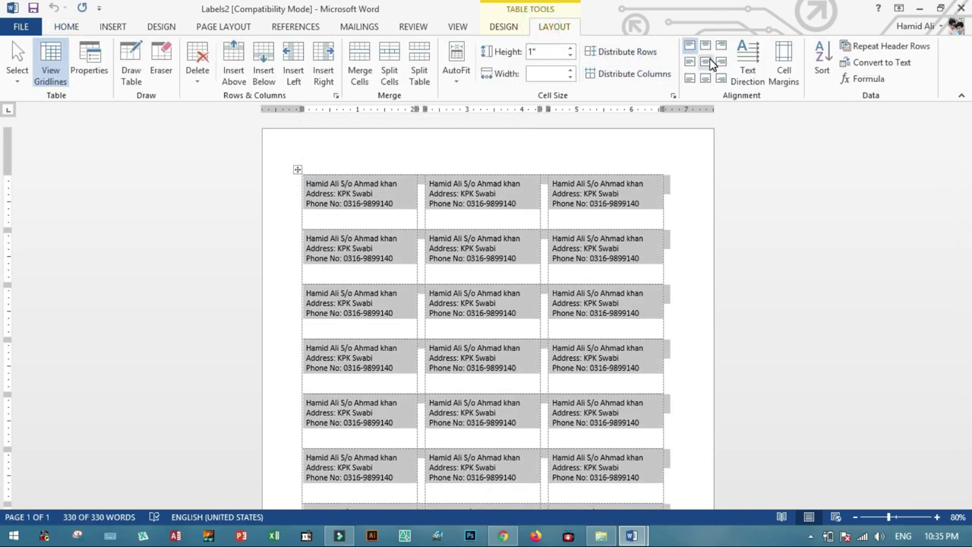
{"action": "left_click", "coordinate": [707, 63]}
{"action": "left_click", "coordinate": [521, 260]}
{"action": "scroll", "coordinate": [477, 227], "scroll_direction": "down", "scroll_amount": 1}
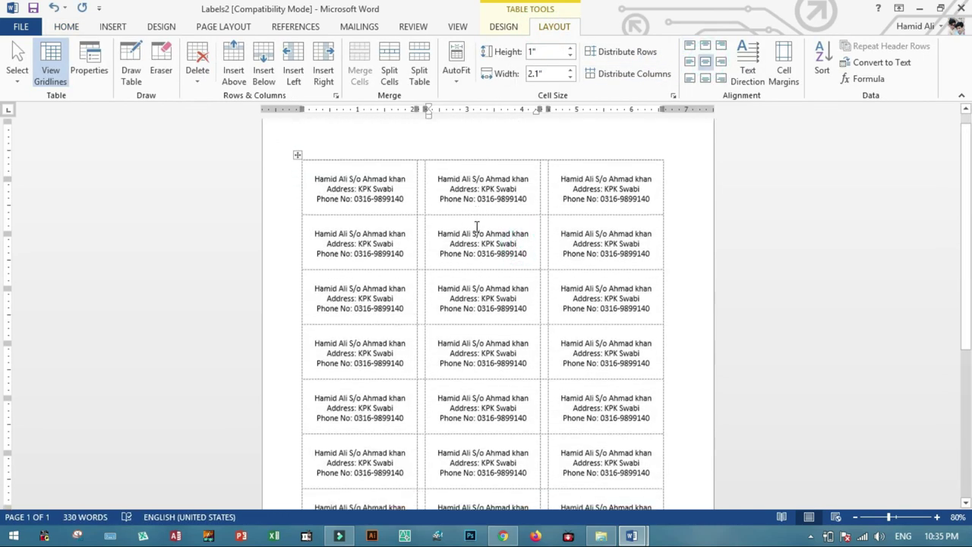
{"action": "scroll", "coordinate": [477, 226], "scroll_direction": "down", "scroll_amount": 2}
{"action": "scroll", "coordinate": [477, 226], "scroll_direction": "down", "scroll_amount": 5}
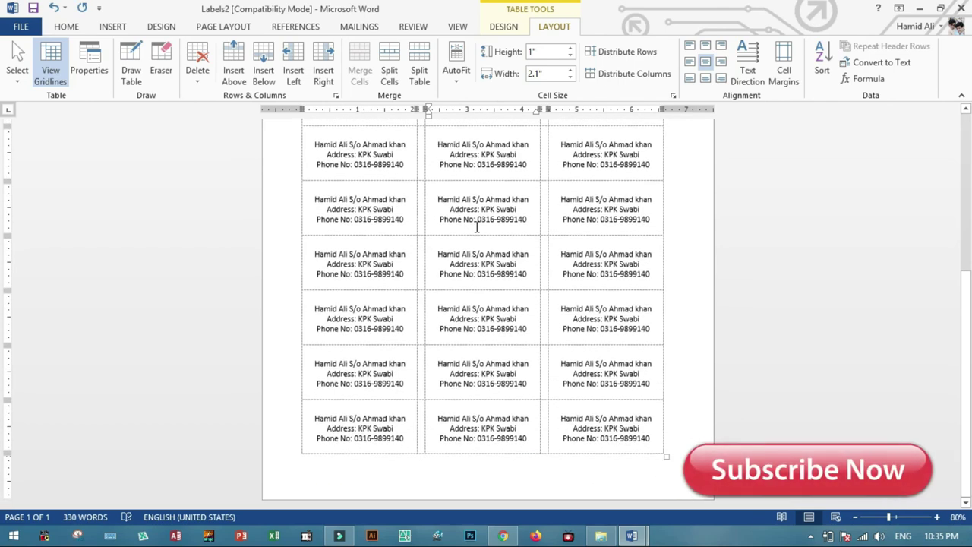
{"action": "scroll", "coordinate": [477, 226], "scroll_direction": "up", "scroll_amount": 4}
{"action": "scroll", "coordinate": [481, 240], "scroll_direction": "up", "scroll_amount": 3}
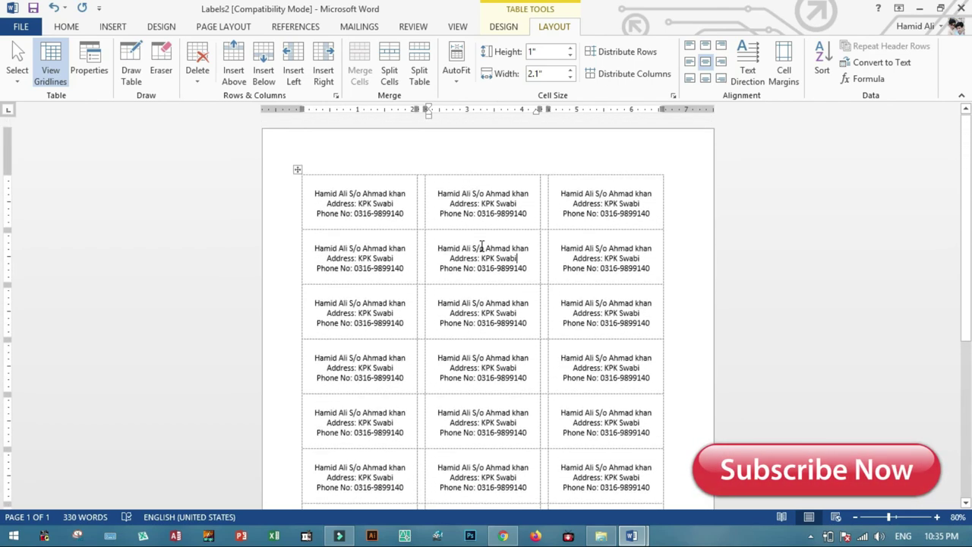